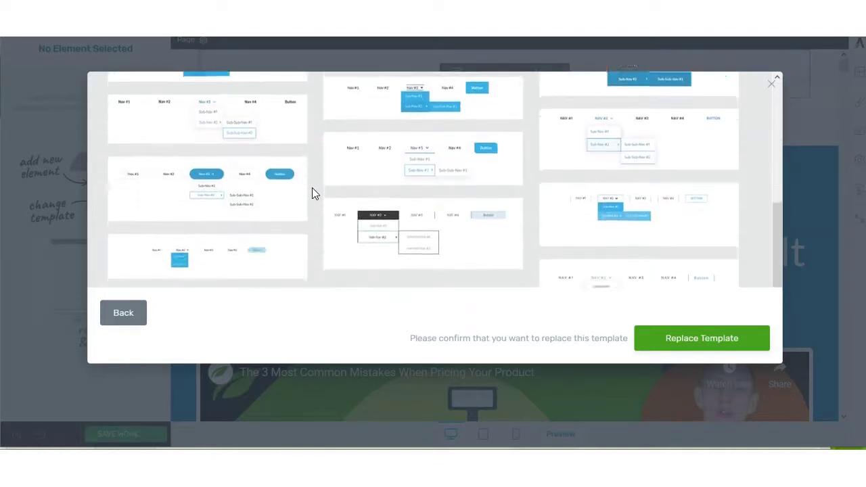
Step: Replace the menu's template with the first plain layout in the template gallery
scroll(312, 193, "up", 10)
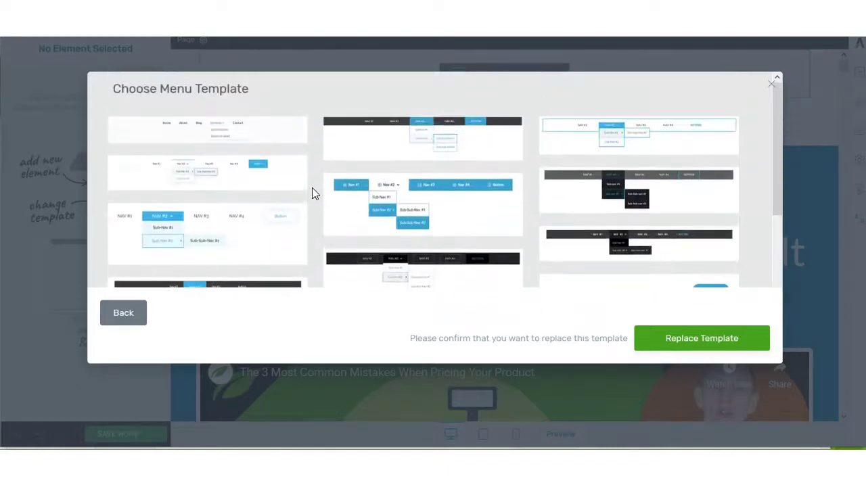
left_click(235, 139)
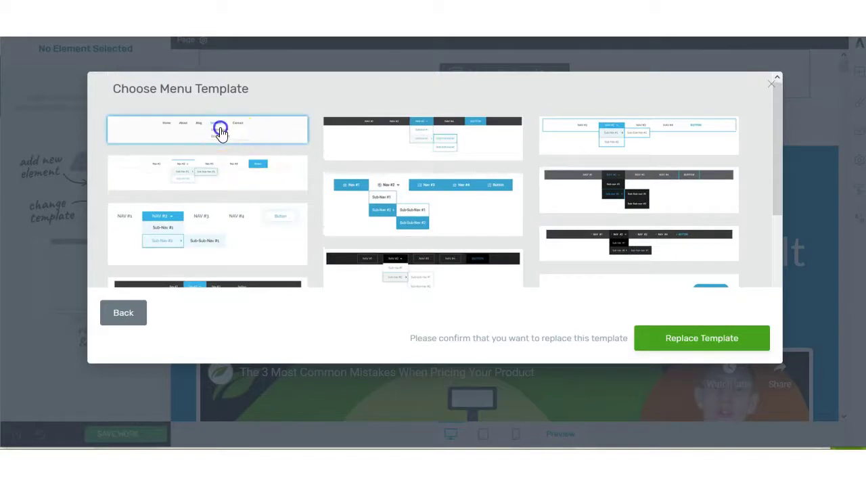
left_click(660, 341)
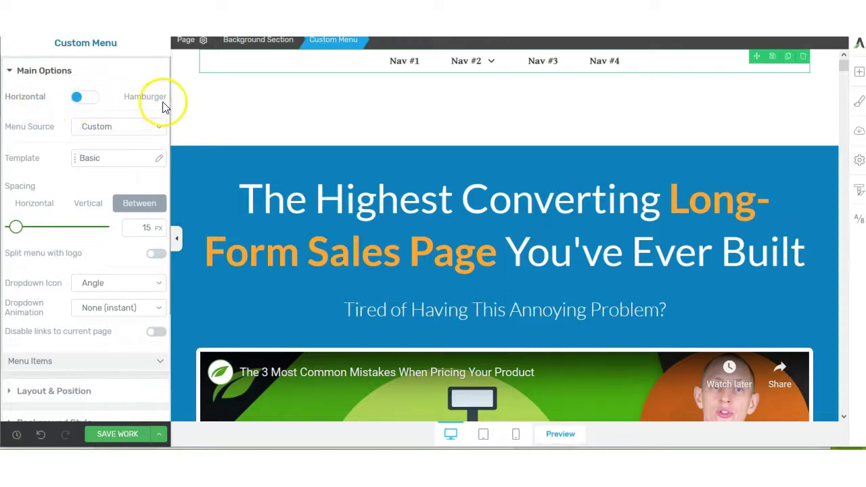
Step: Try the hamburger display for the menu and return it to the horizontal display
left_click(88, 98)
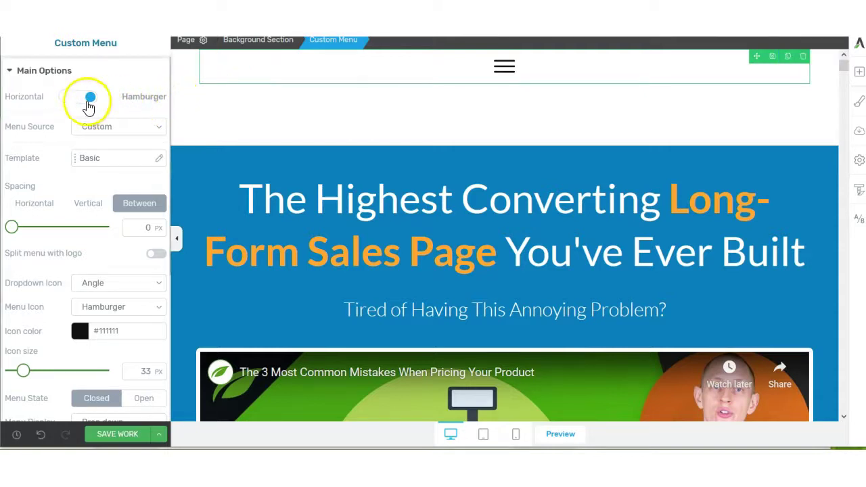
left_click(75, 100)
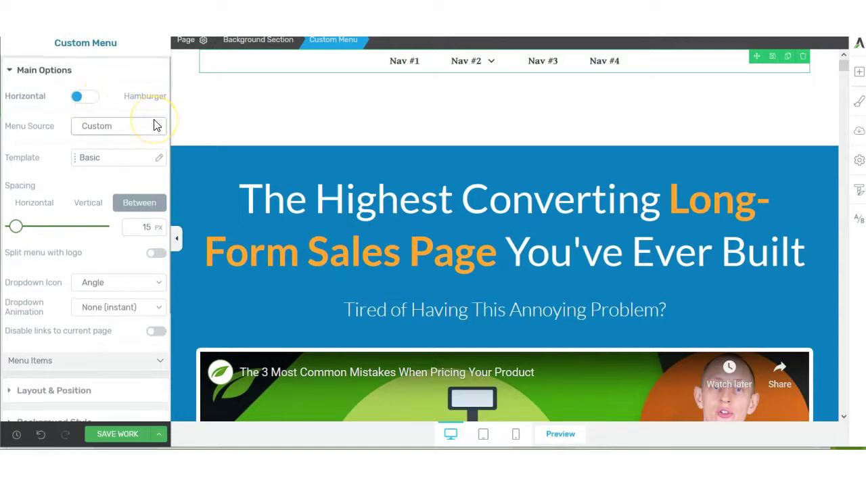
Step: Set the menu spacing to 17 px horizontal, 7 px vertical and 27 px between items
scroll(154, 122, "down", 1)
scroll(154, 125, "down", 1)
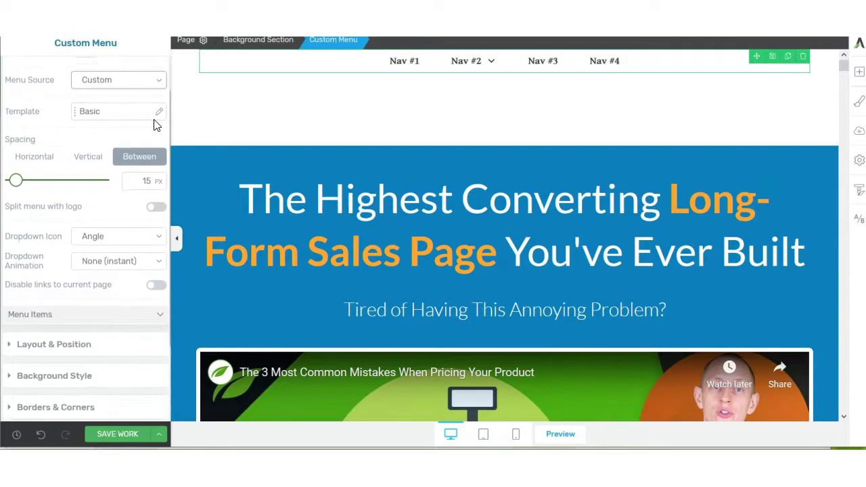
left_click(51, 163)
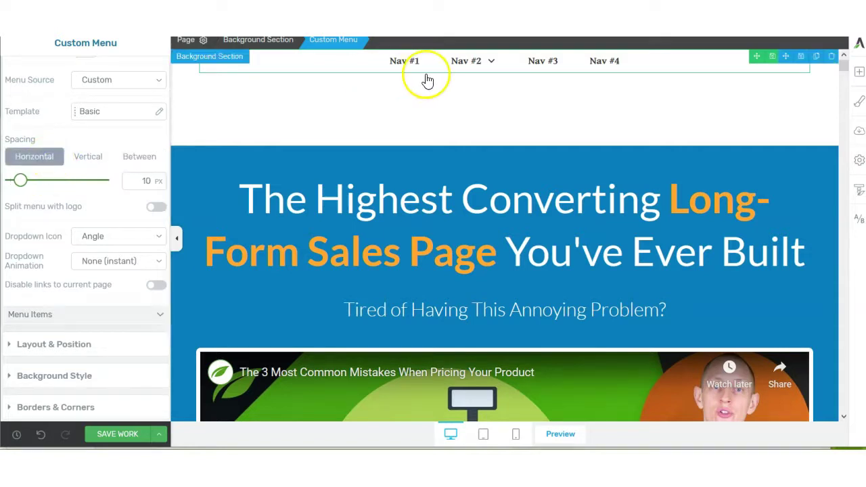
mouse_move(23, 187)
left_mouse_down()
mouse_move(47, 187)
mouse_move(29, 187)
left_mouse_up()
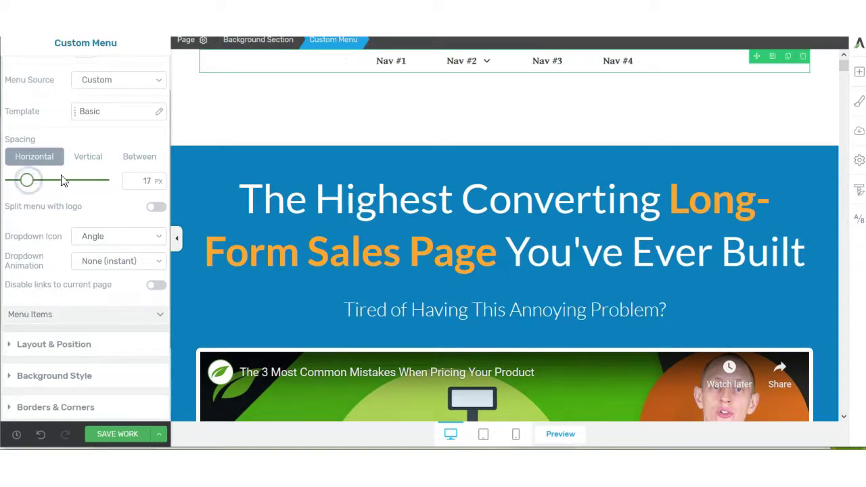
left_click(88, 161)
left_click(19, 182)
mouse_move(15, 184)
left_mouse_down()
mouse_move(55, 188)
mouse_move(19, 187)
left_mouse_up()
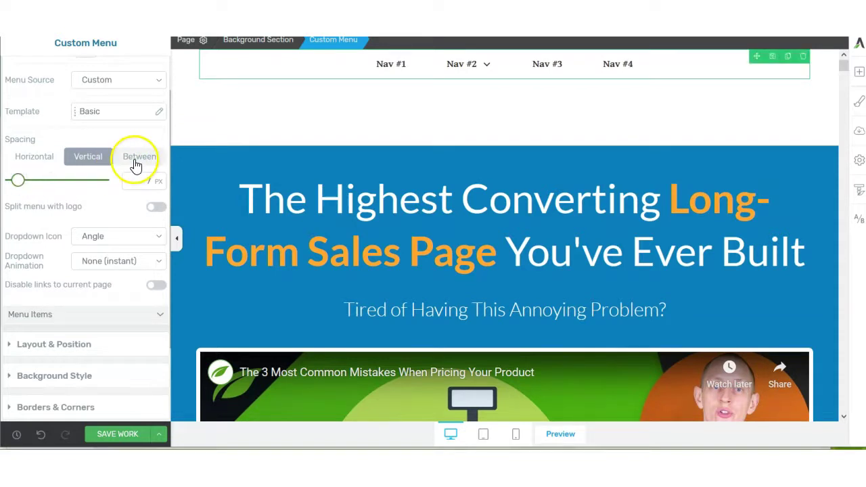
left_click(135, 162)
left_click_drag(16, 180, 25, 187)
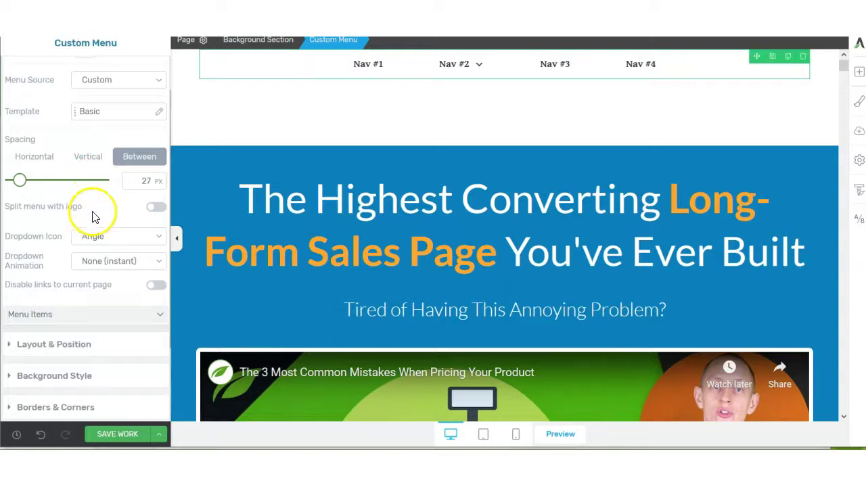
Step: Try the Chevron and Caret dropdown icons on the menu and set the icon back to Angle
scroll(74, 196, "down", 1)
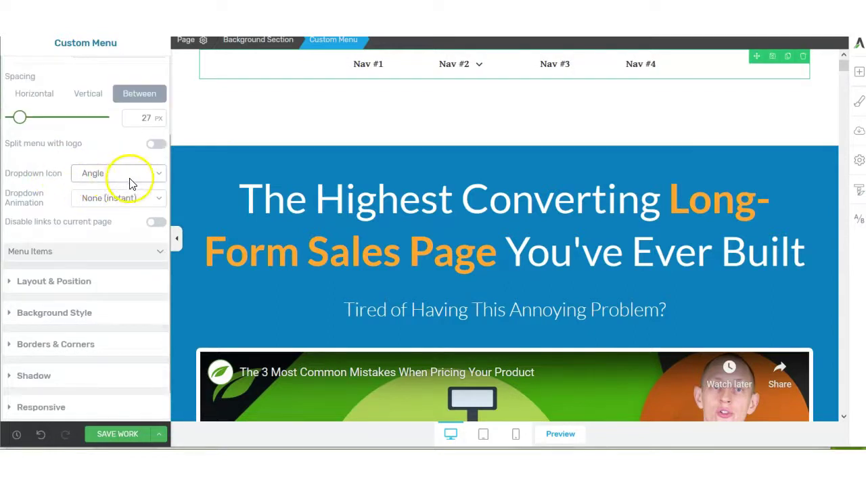
left_click(462, 65)
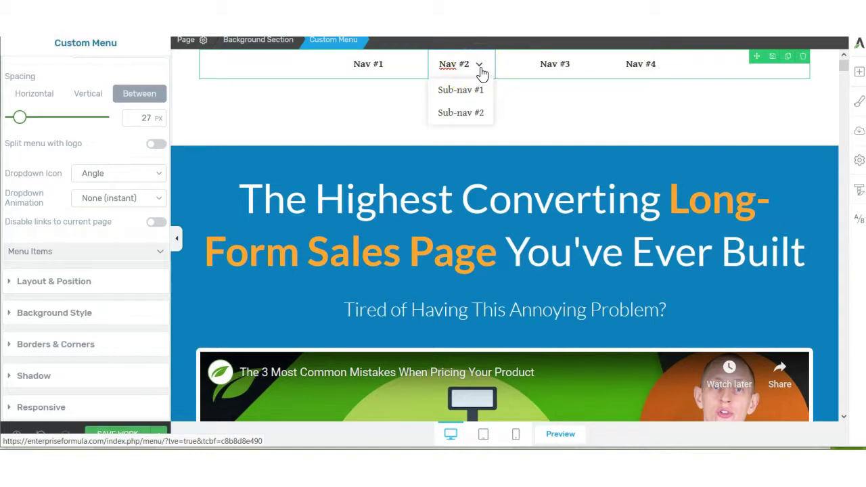
left_click(158, 173)
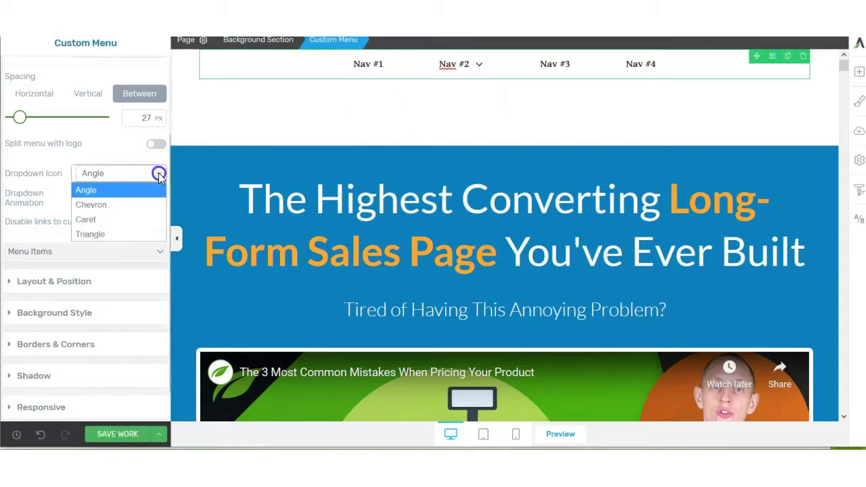
left_click(122, 203)
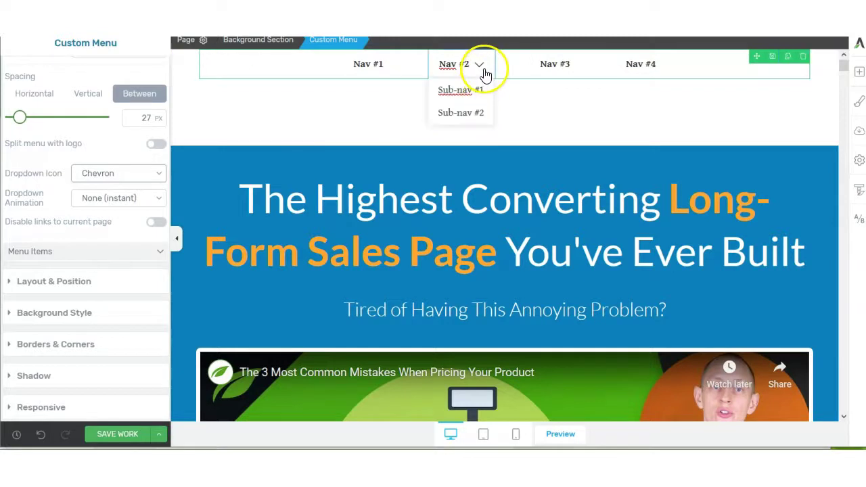
left_click(156, 175)
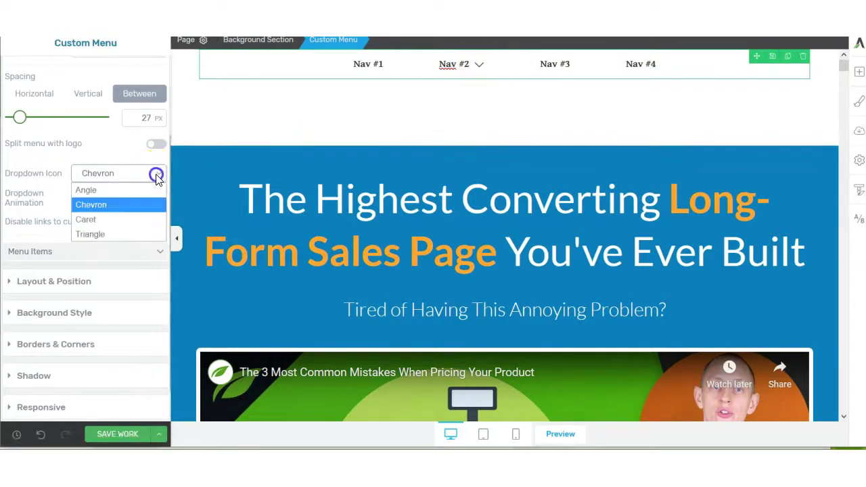
left_click(131, 221)
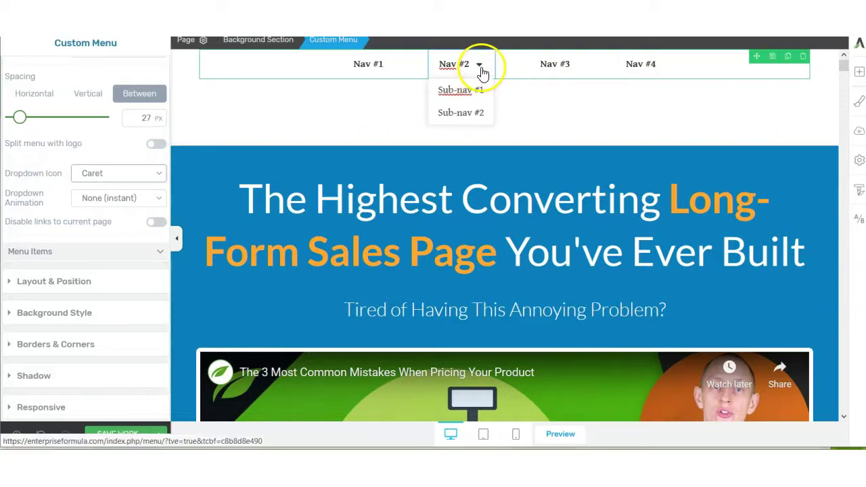
left_click(157, 174)
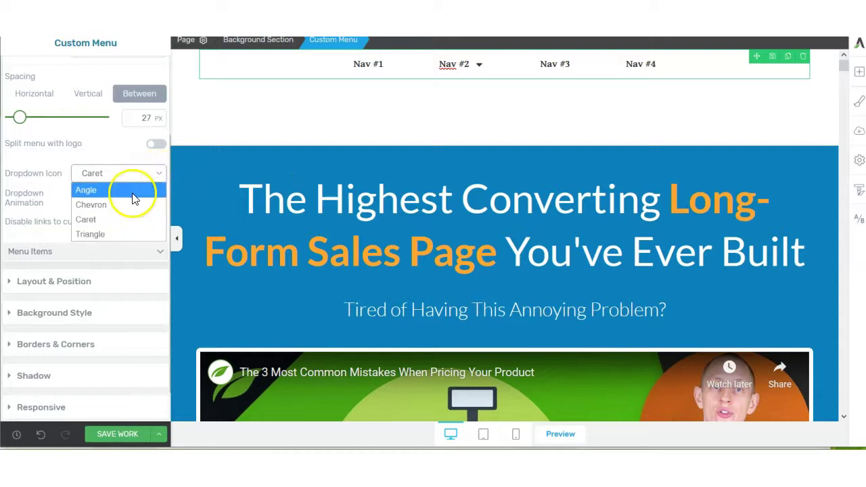
left_click(133, 193)
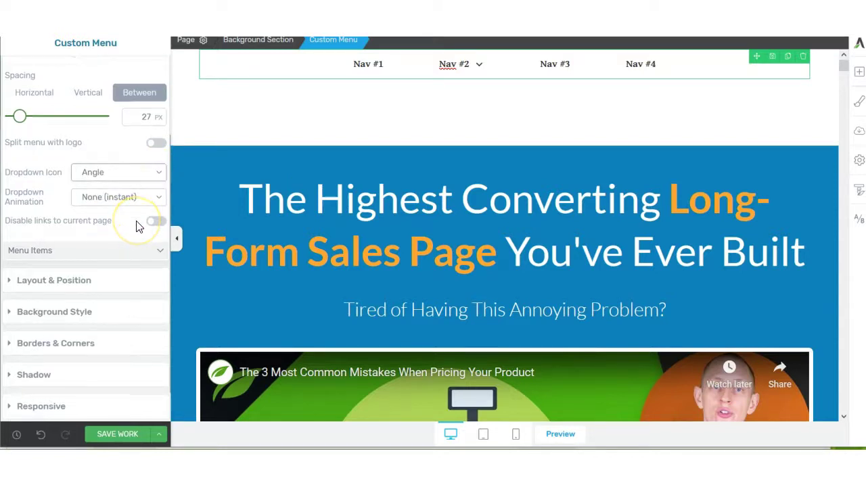
Step: Expand the list of menu items and view the submenu under Nav #2 on the page
scroll(138, 220, "down", 1)
scroll(137, 227, "down", 1)
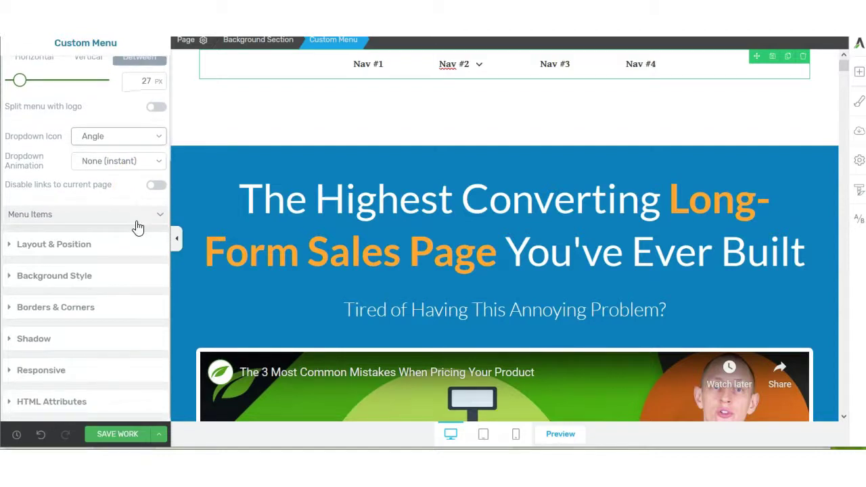
left_click(162, 217)
scroll(162, 217, "up", 3)
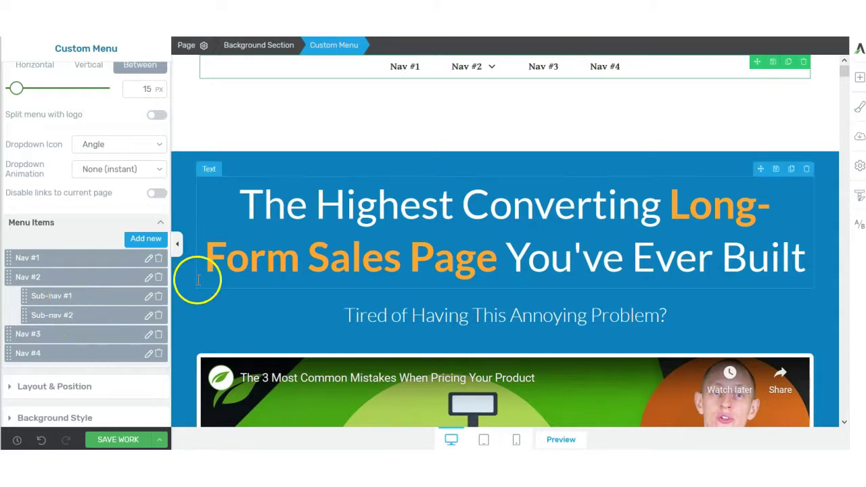
mouse_move(495, 70)
left_click(488, 90)
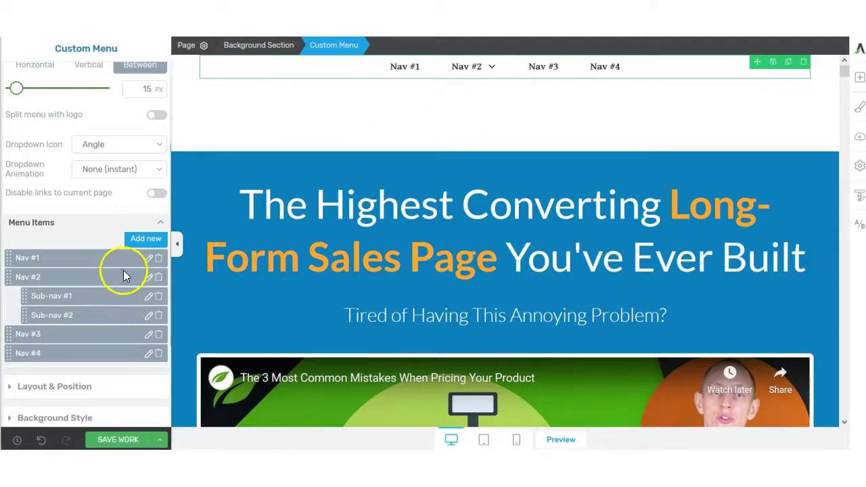
Step: Add a new item to the menu and delete it again
left_click(149, 240)
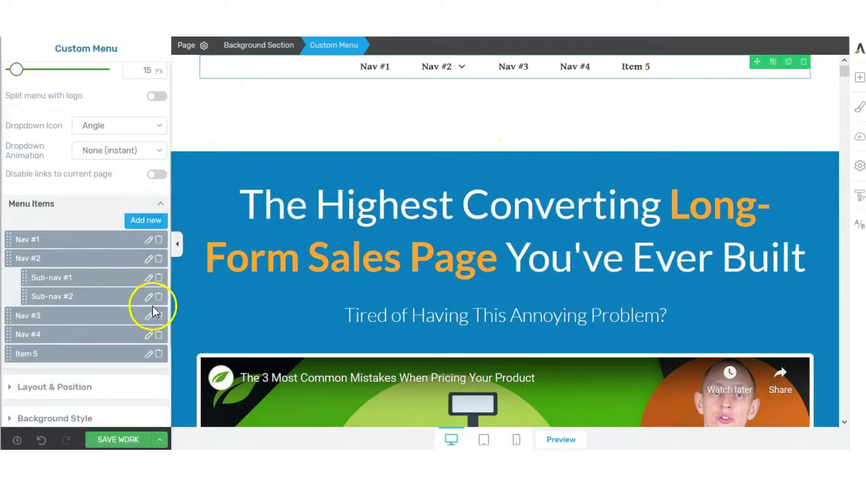
left_click(159, 353)
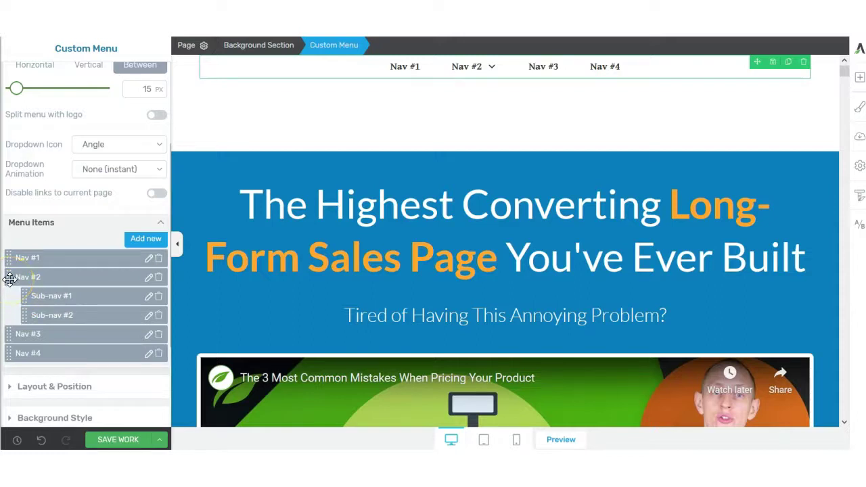
Step: Rename the Nav #2 menu item to item1, leaving its target URL empty
left_click(148, 279)
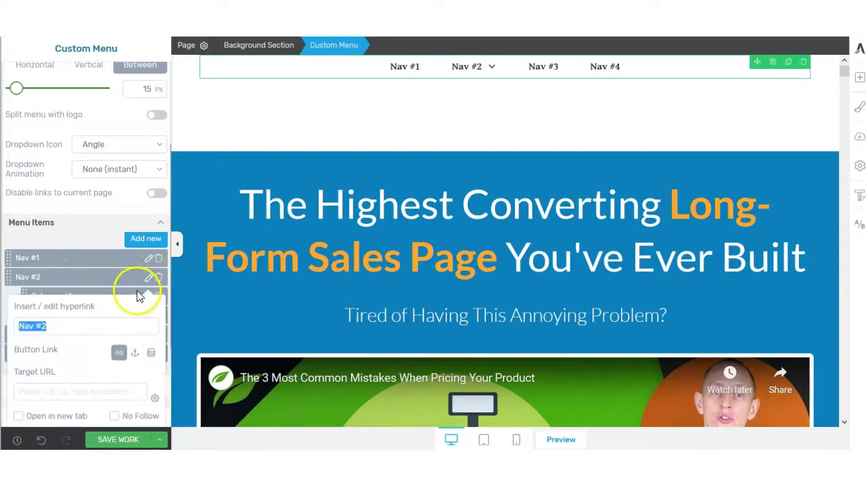
type("item1")
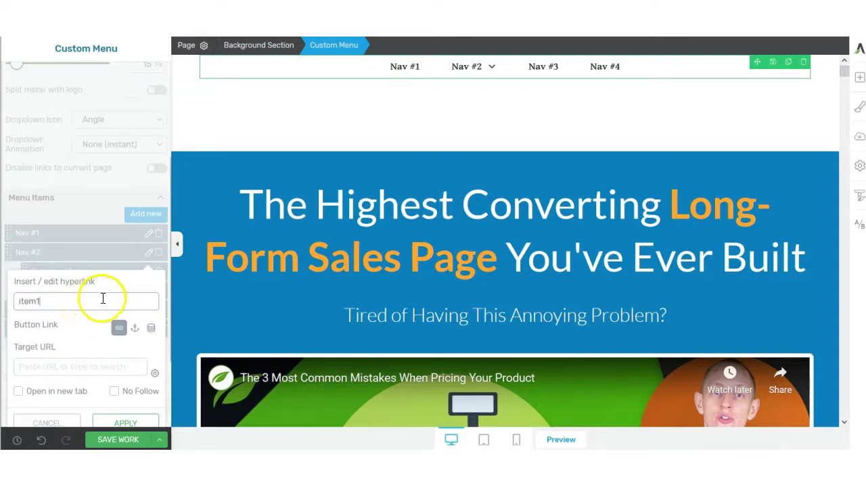
scroll(109, 296, "down", 2)
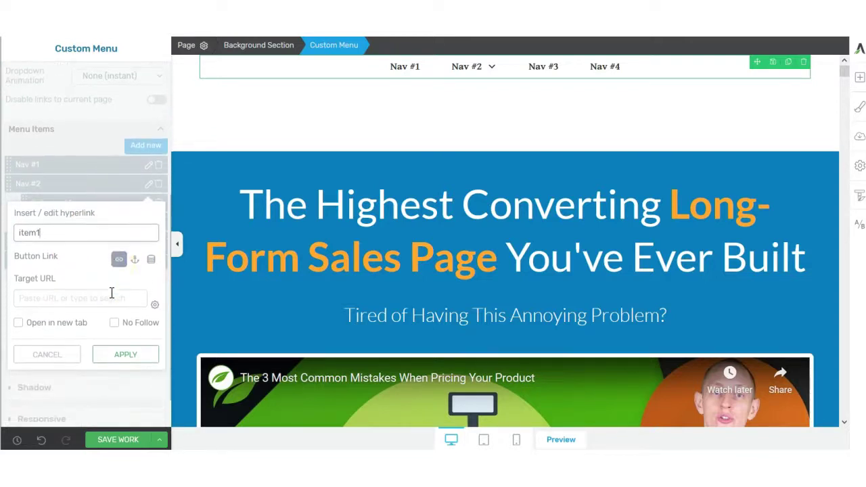
scroll(109, 290, "down", 1)
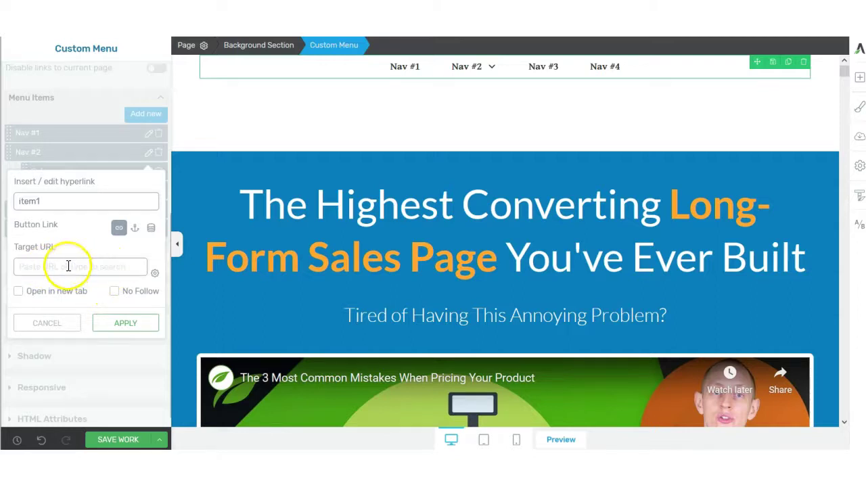
left_click(128, 325)
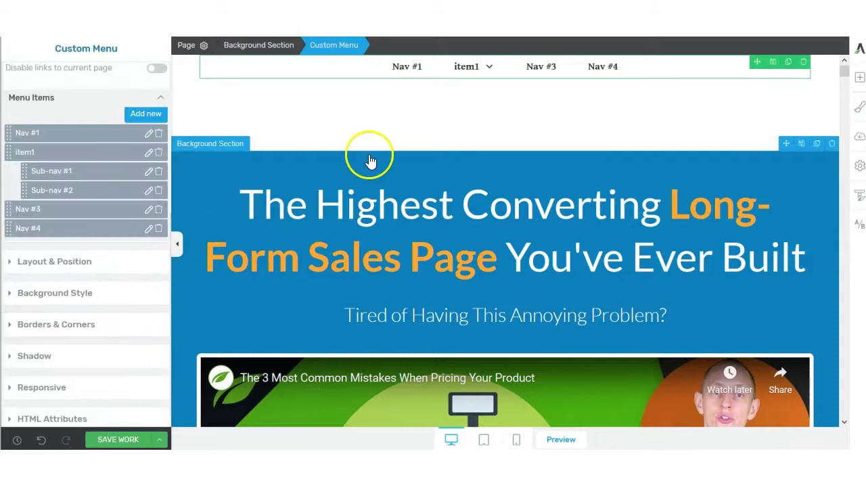
Step: Move Sub-nav #1 to the top level above item1 and nest it back under item1
mouse_move(480, 74)
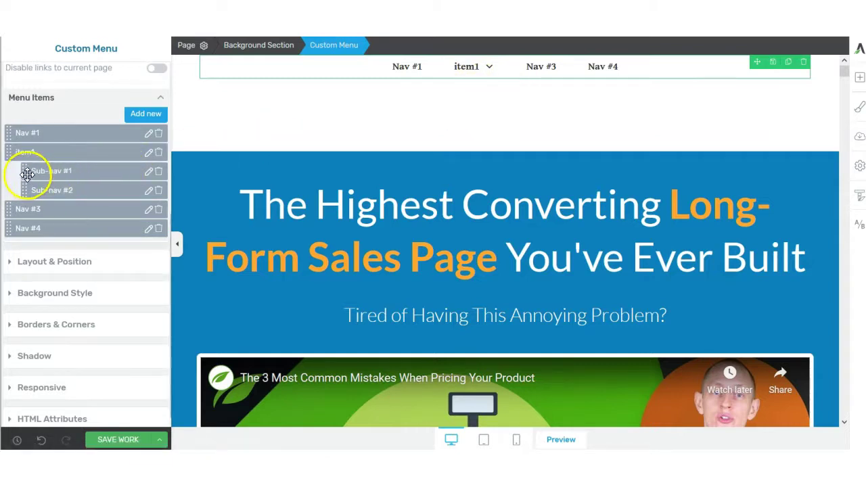
left_click_drag(24, 171, 5, 175)
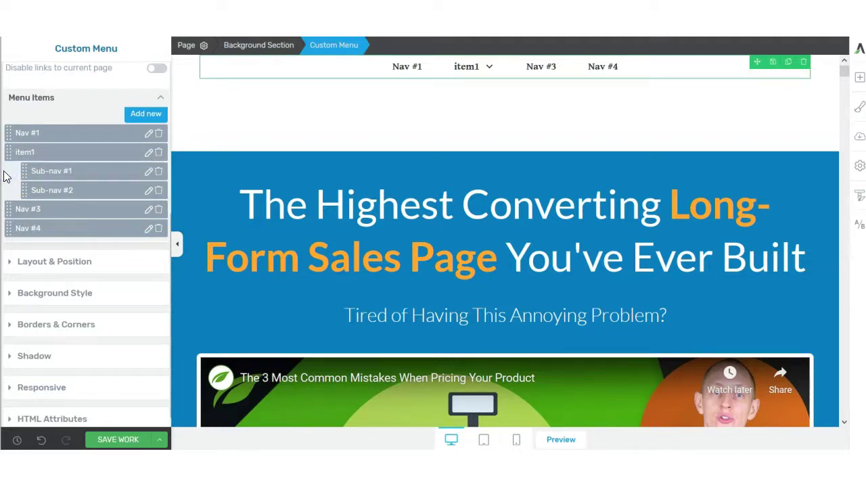
left_click_drag(24, 170, 5, 171)
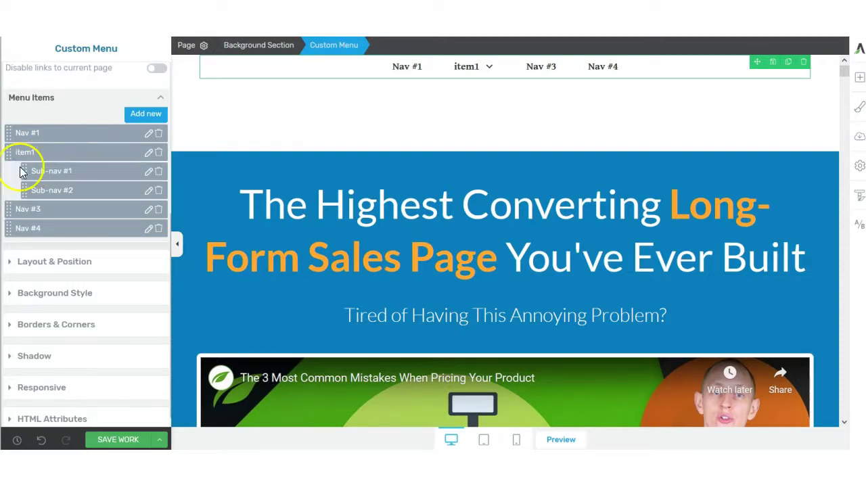
left_click_drag(26, 171, 10, 151)
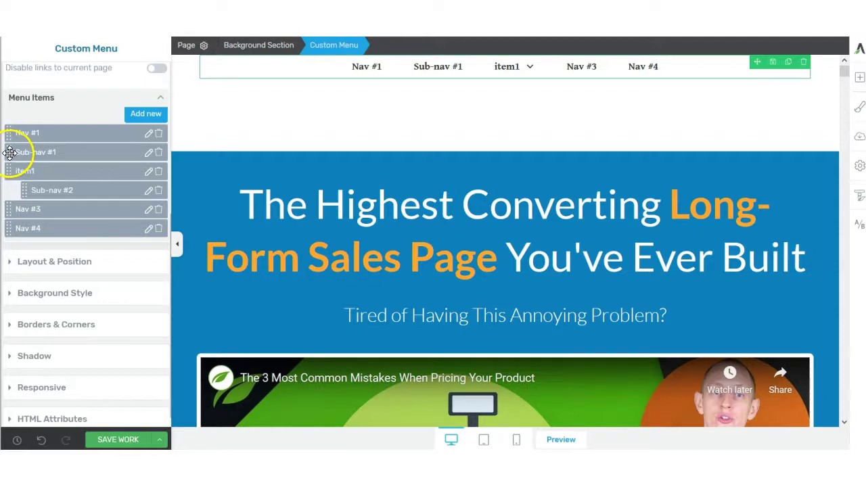
left_click_drag(9, 153, 22, 171)
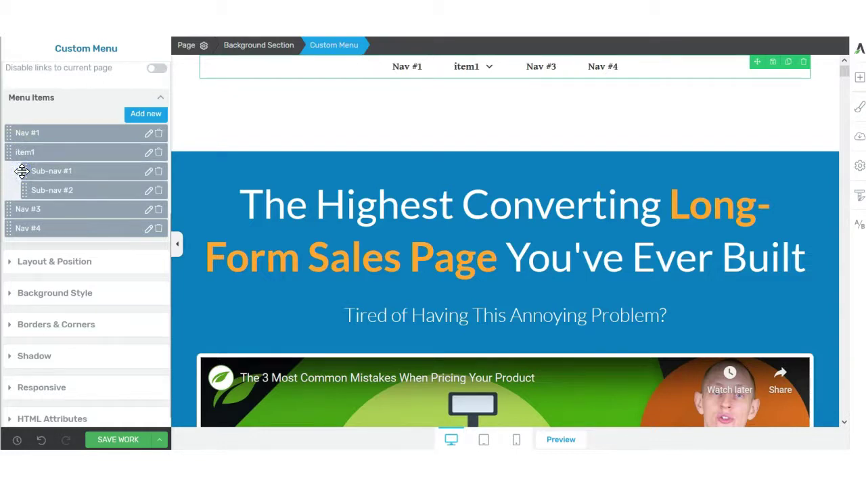
Step: View the styling options of the top-level menu items and reselect the whole custom menu
left_click(478, 94)
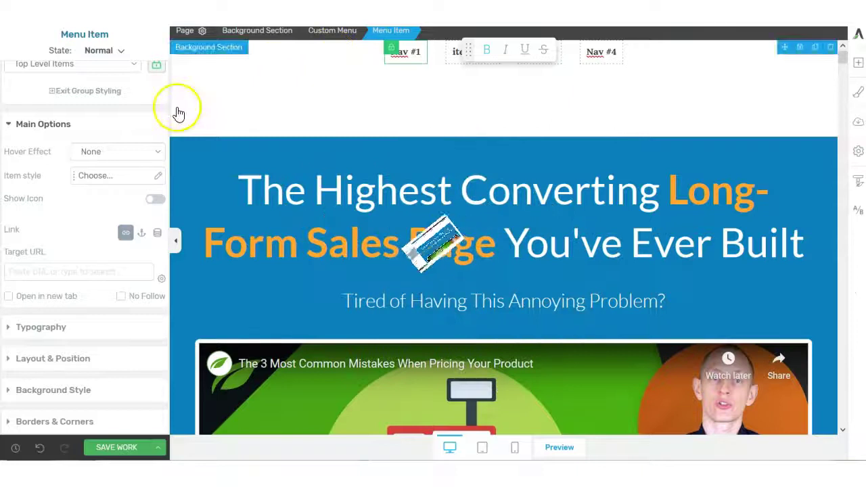
left_click(301, 52)
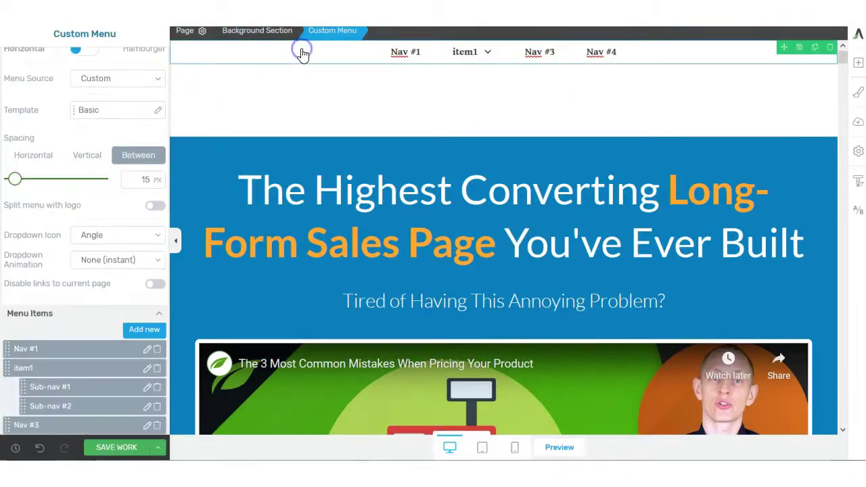
Step: Show an icon on the top-level menu items and choose the lyft-brands icon for them
scroll(102, 352, "up", 2)
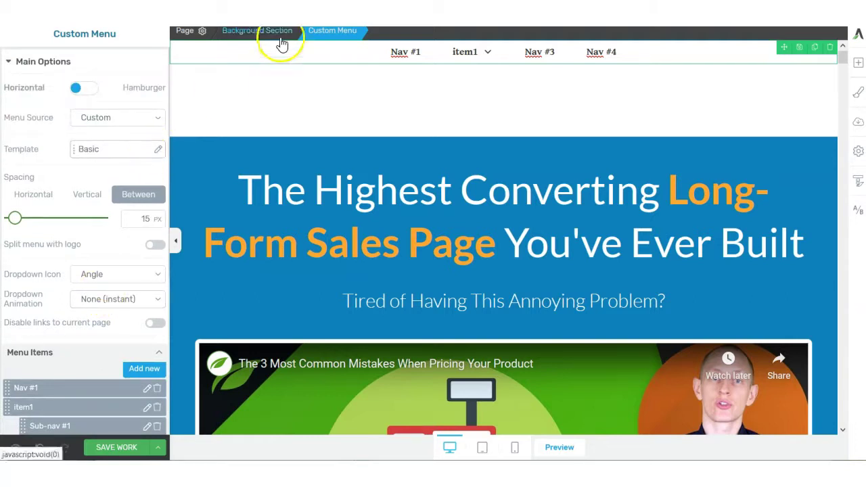
left_click(398, 52)
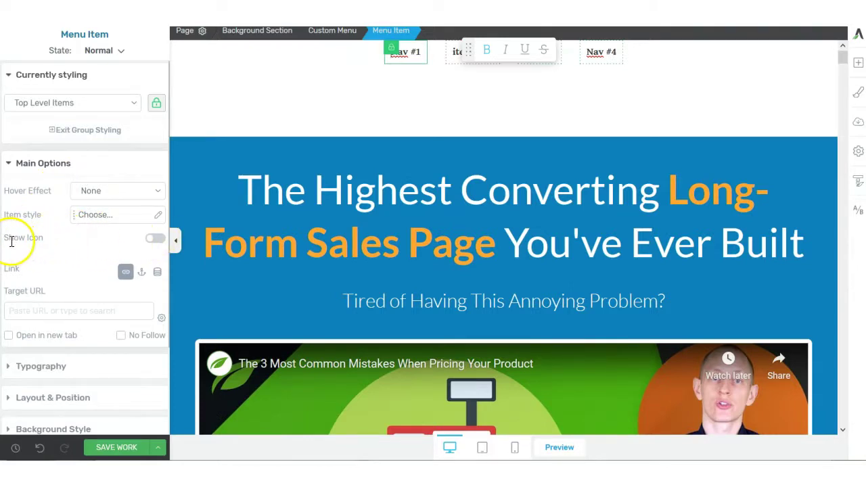
left_click(152, 240)
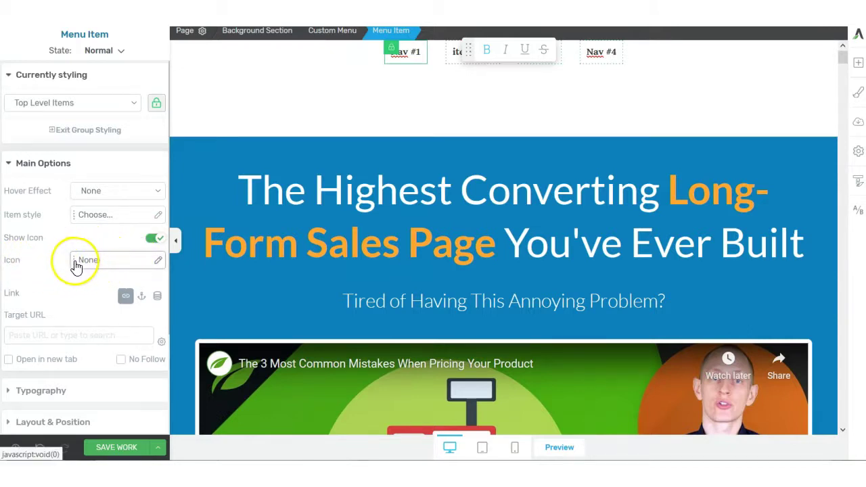
left_click(156, 262)
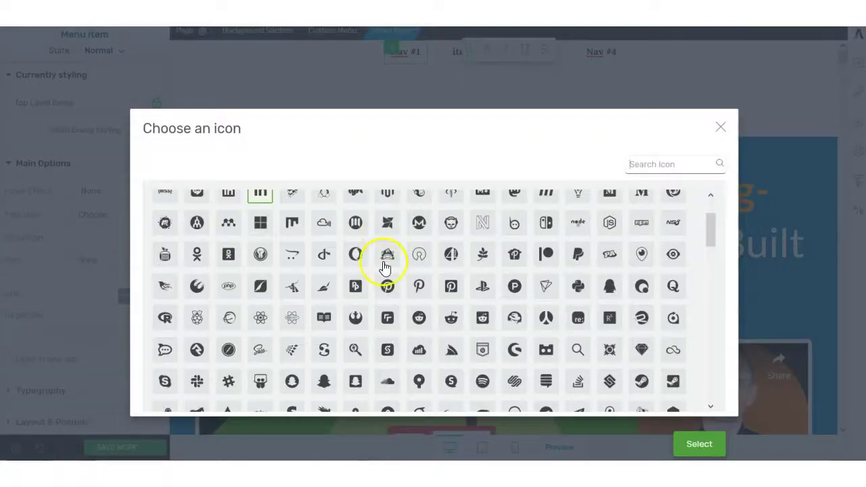
scroll(382, 272, "down", 2)
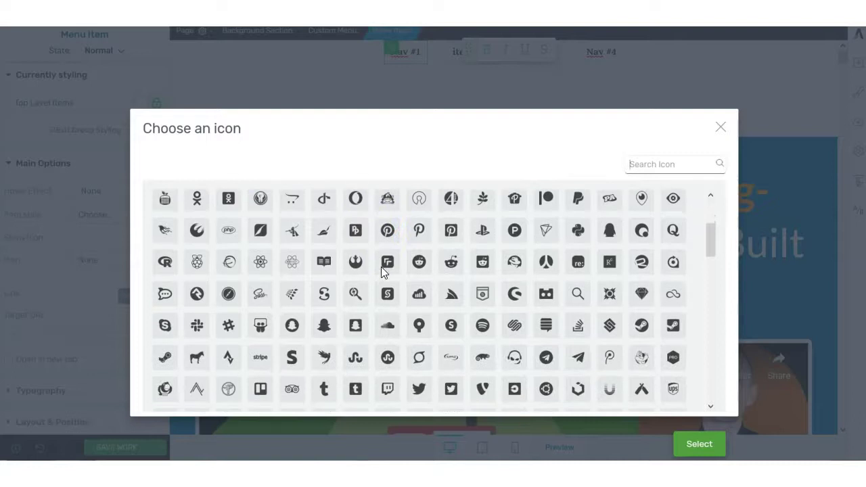
scroll(382, 271, "up", 2)
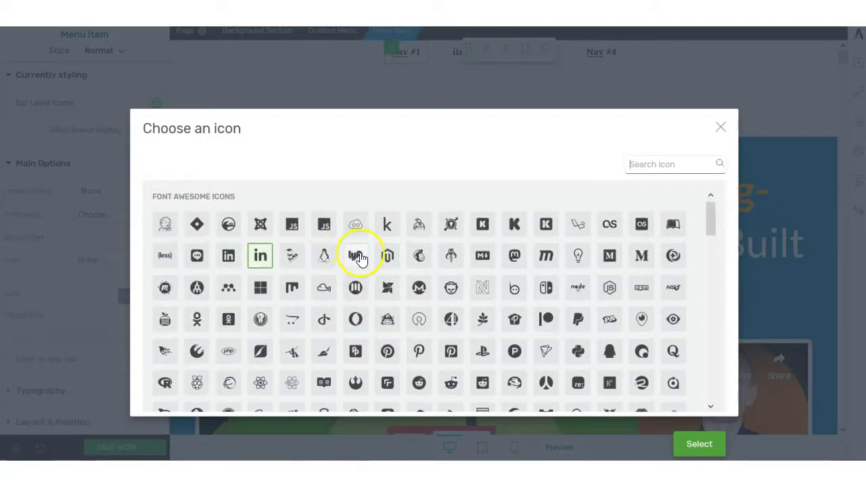
left_click(358, 257)
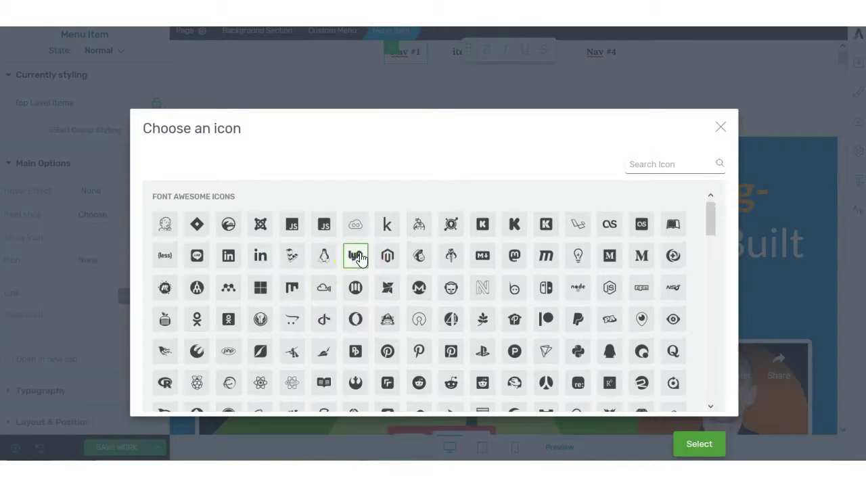
left_click(700, 447)
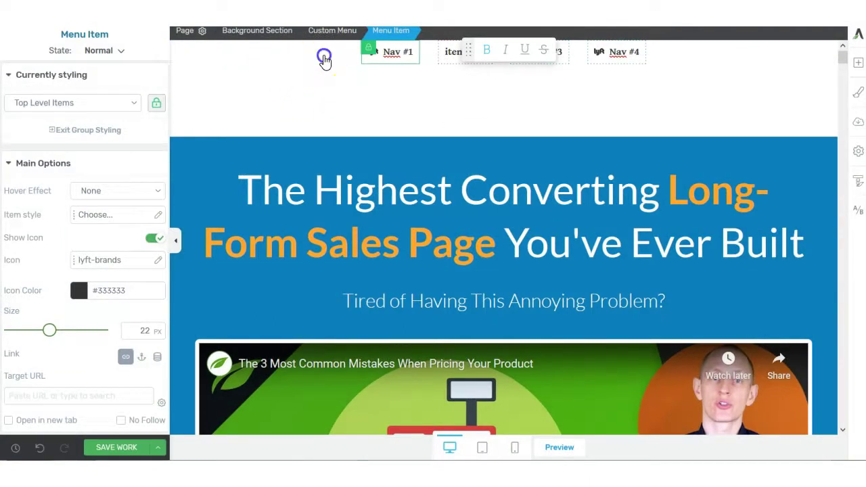
left_click(324, 59)
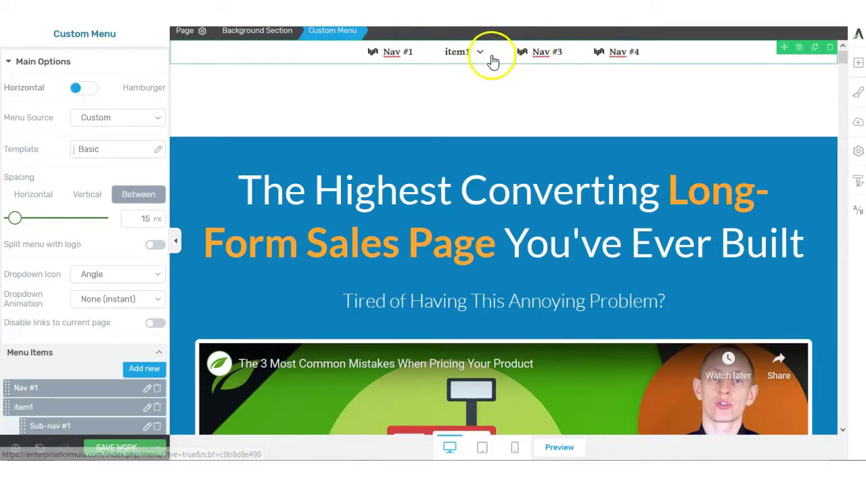
Step: Set the icon color of the top-level menu items to red #e03a3a
left_click(397, 52)
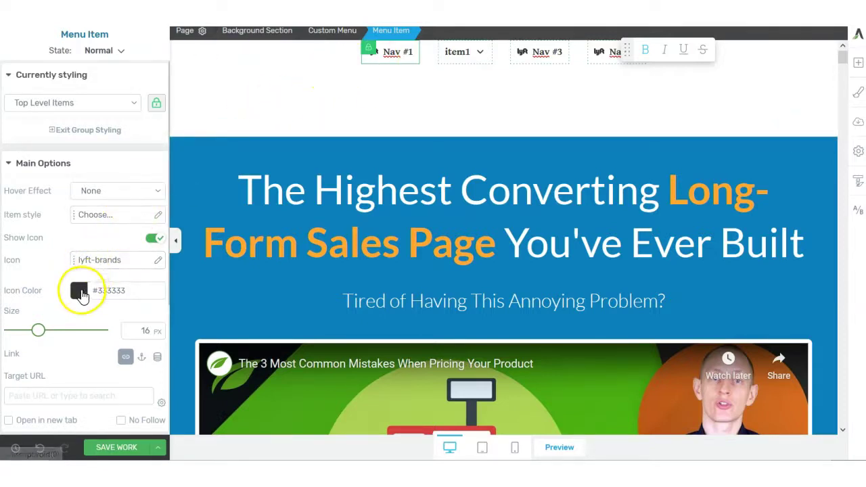
left_click(80, 294)
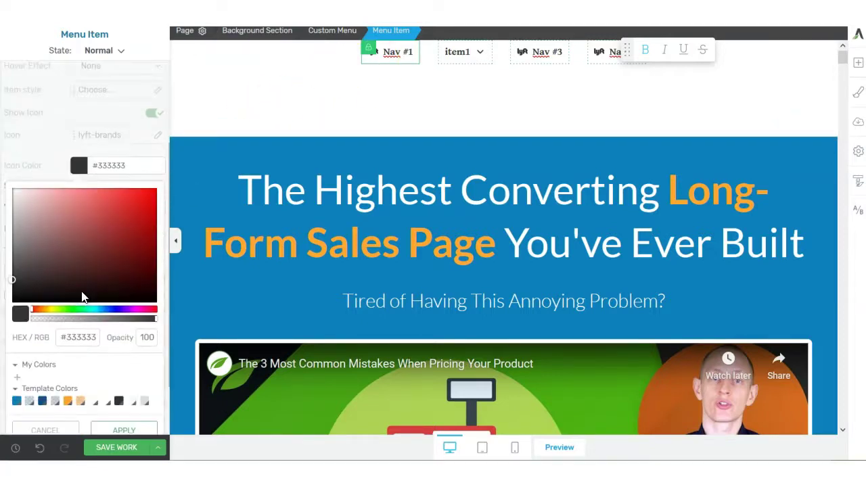
left_click(119, 203)
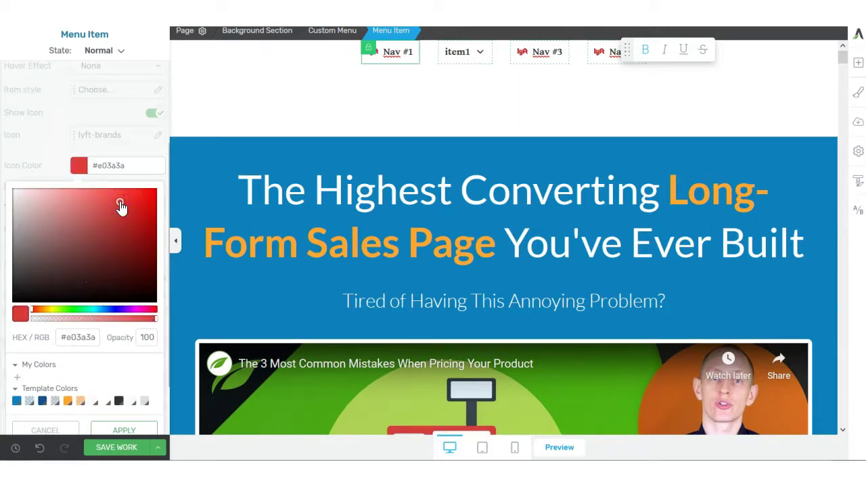
left_click(122, 430)
scroll(149, 240, "up", 2)
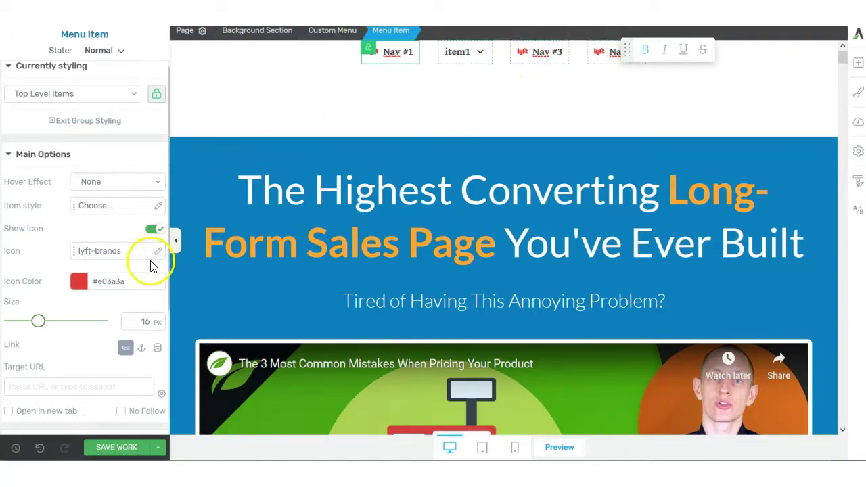
Step: Change the icon color of the top-level menu items to near-black #0d0101 and save the page
left_click(79, 286)
left_click(145, 299)
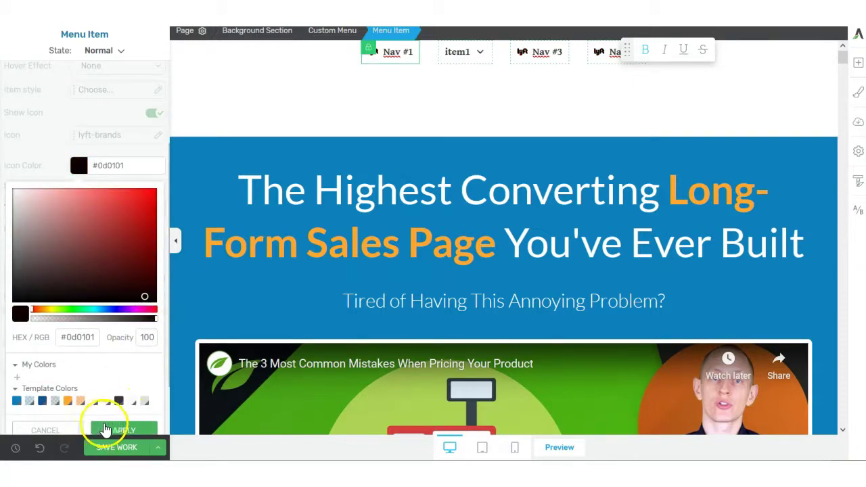
left_click(120, 428)
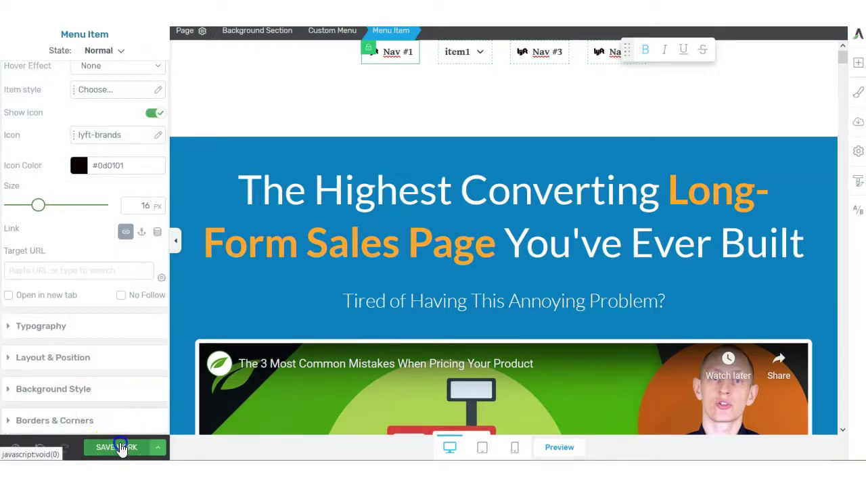
left_click(120, 448)
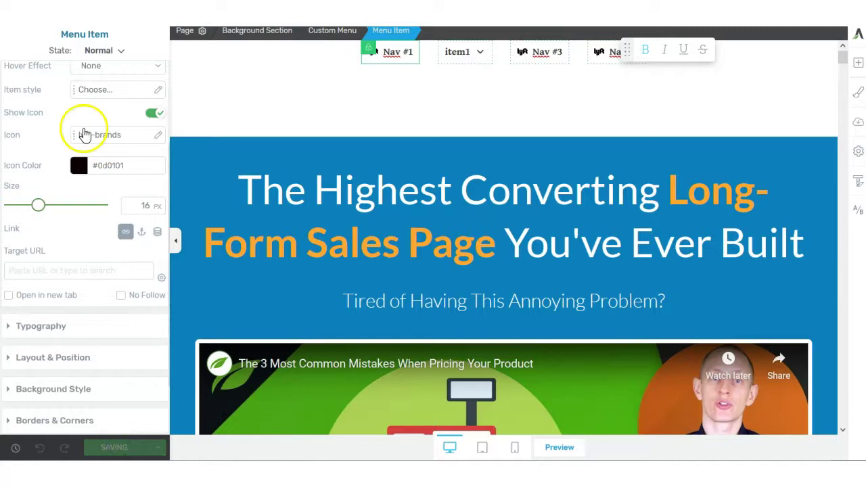
Step: Examine the group styling options of the top-level menu items by selecting Nav #1, item1, Nav #3 and Nav #4 in turn
left_click(370, 58)
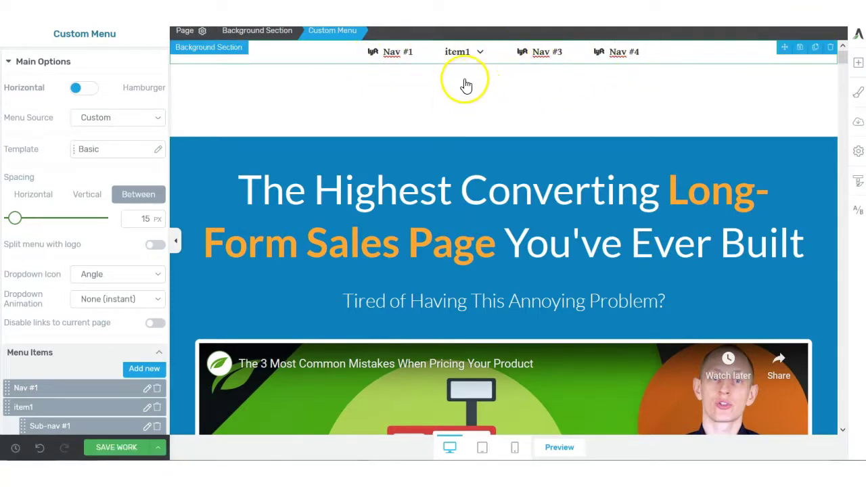
mouse_move(463, 52)
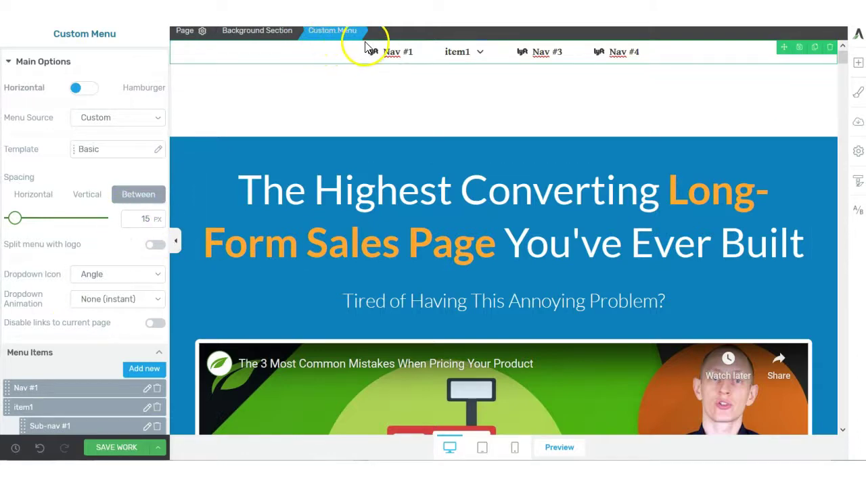
left_click(395, 51)
left_click(372, 54)
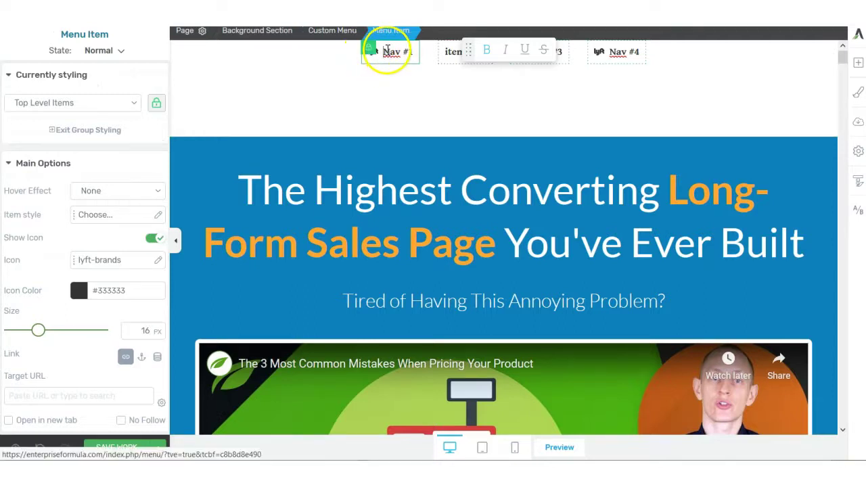
left_click(446, 58)
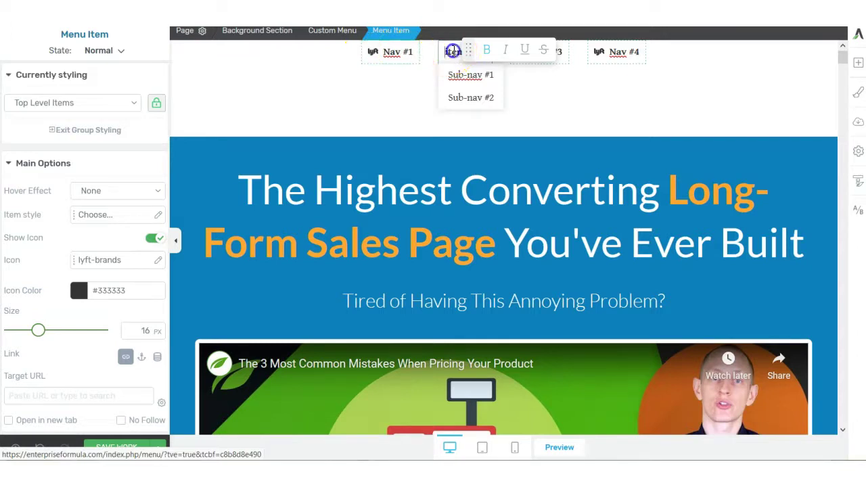
left_click(410, 74)
left_click(323, 62)
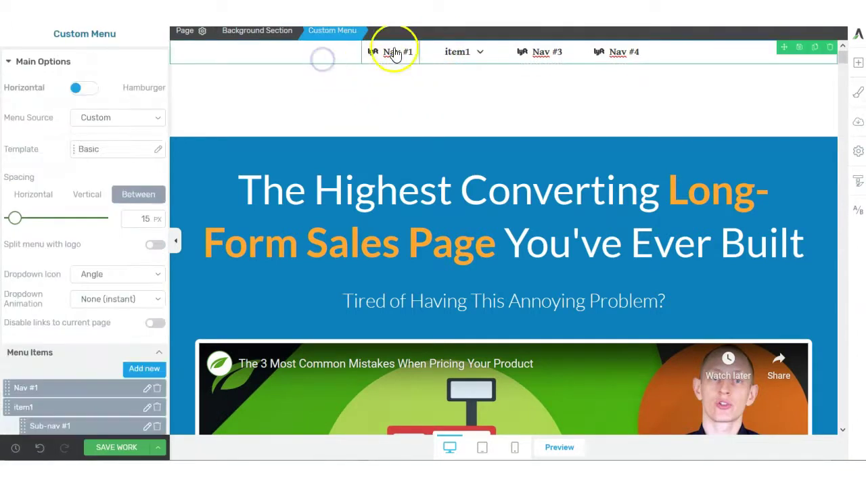
left_click(547, 52)
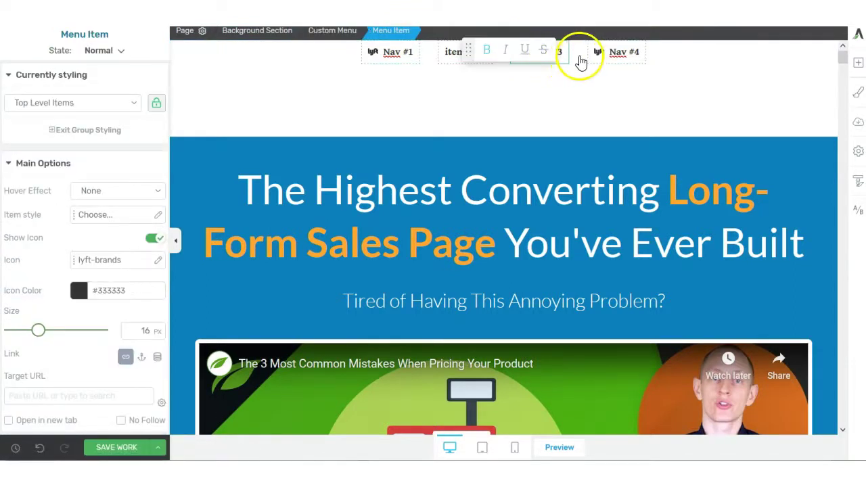
left_click(610, 53)
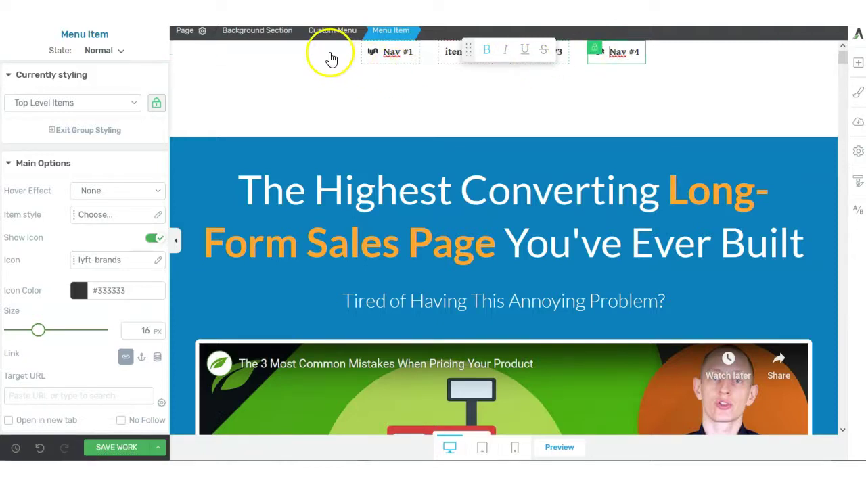
left_click(330, 57)
left_click(595, 52)
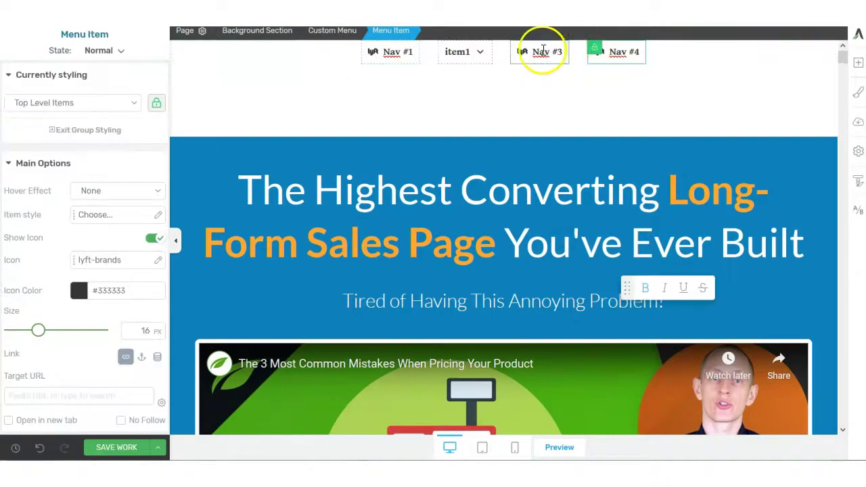
left_click(519, 52)
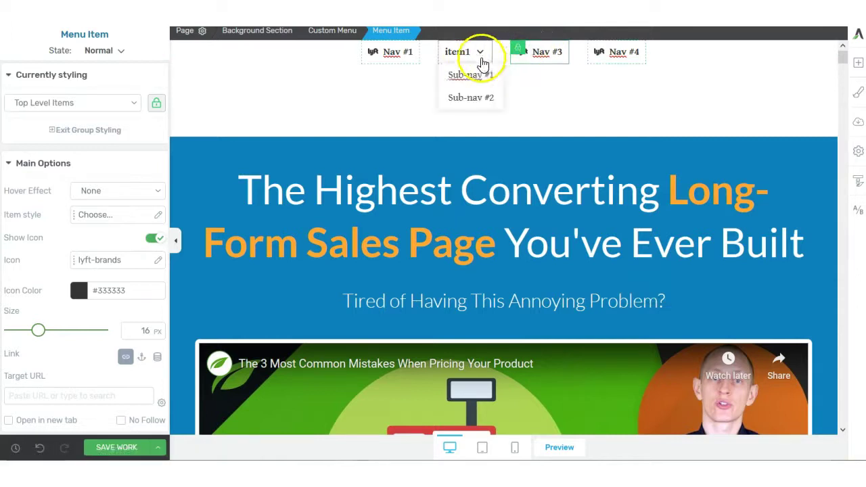
Step: View the individual styling options of item1 and switch the styling target back to Top Level Items
left_click(456, 53)
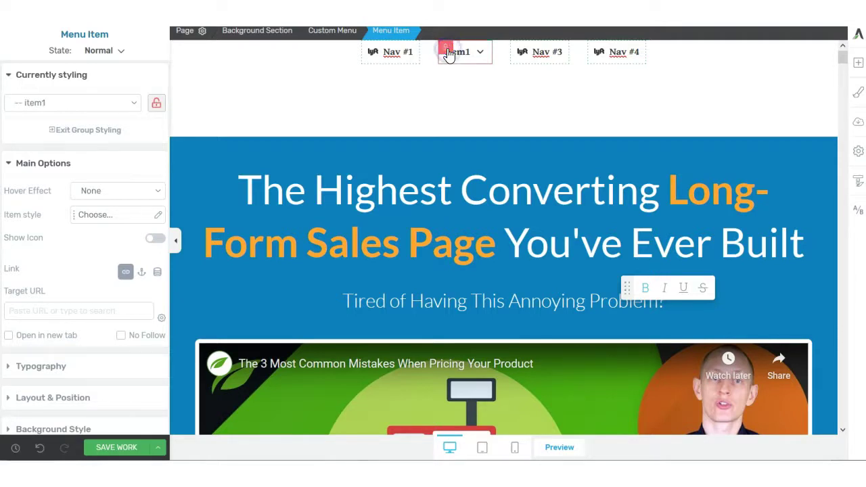
left_click(132, 107)
left_click(89, 119)
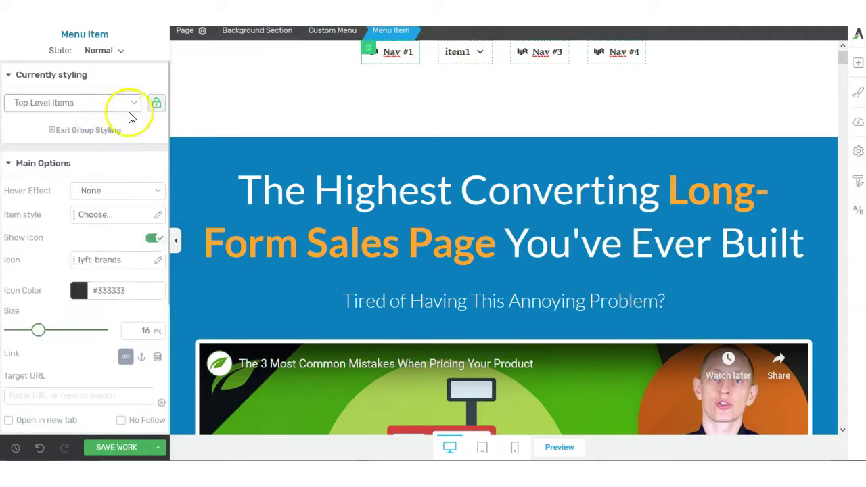
mouse_move(448, 49)
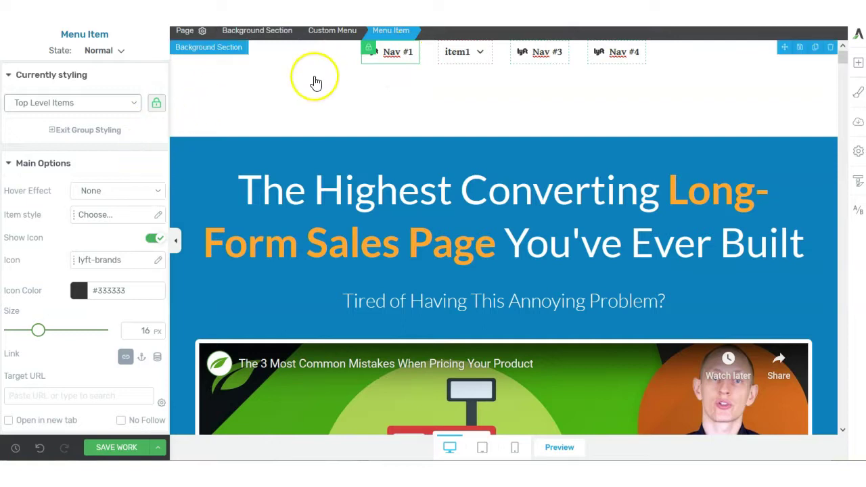
Step: Select the whole custom menu and switch to the tablet view to examine its hamburger menu and options
left_click(315, 68)
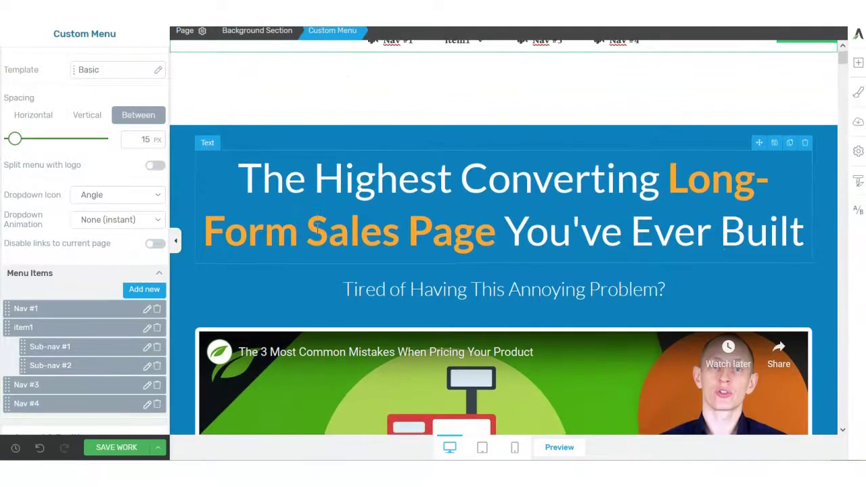
scroll(316, 230, "down", 3)
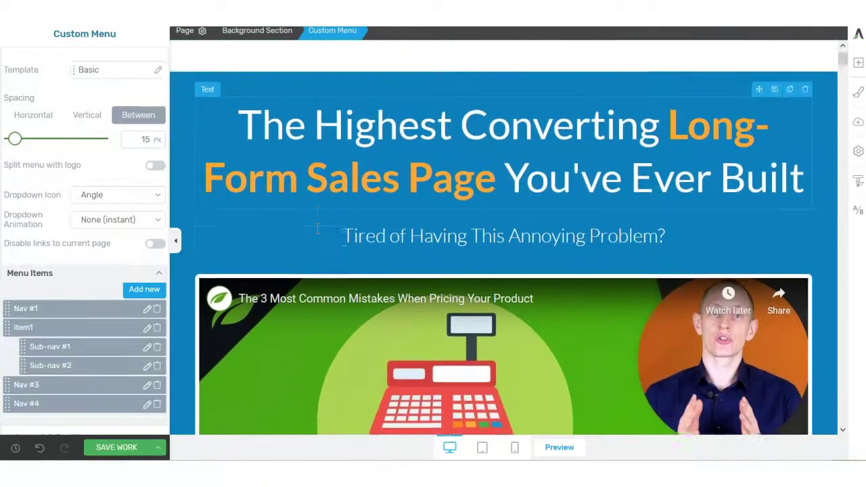
scroll(316, 234, "down", 2)
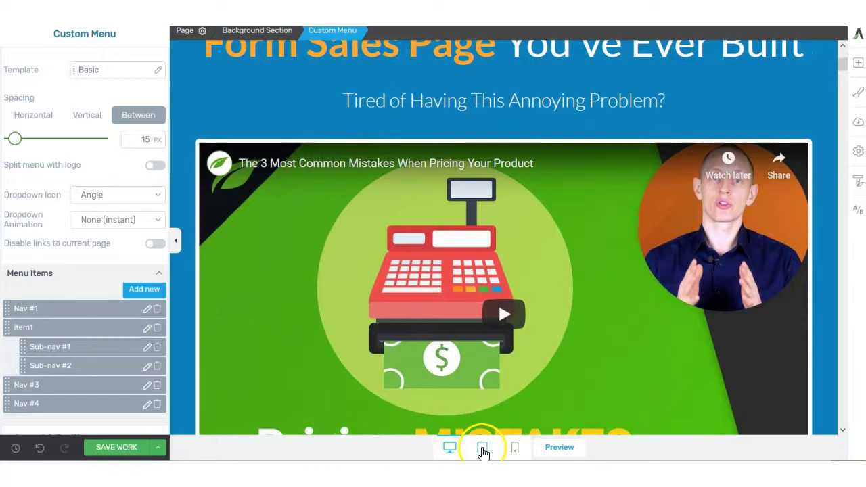
left_click(483, 450)
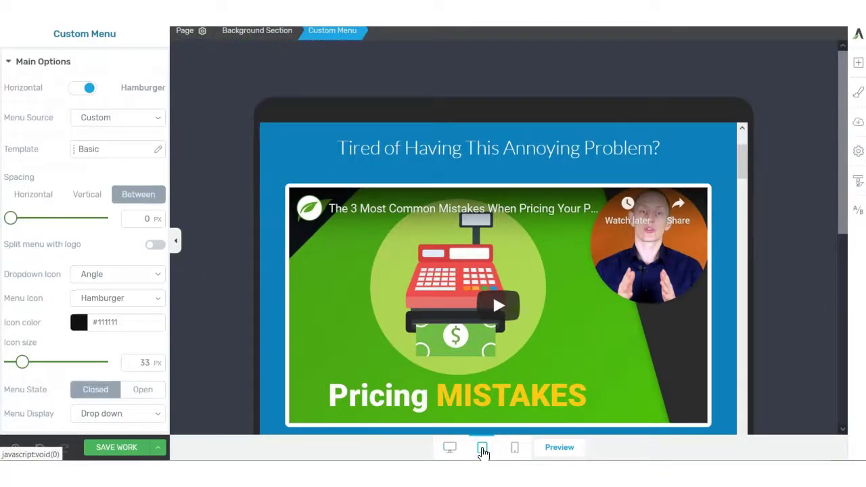
scroll(560, 247, "up", 3)
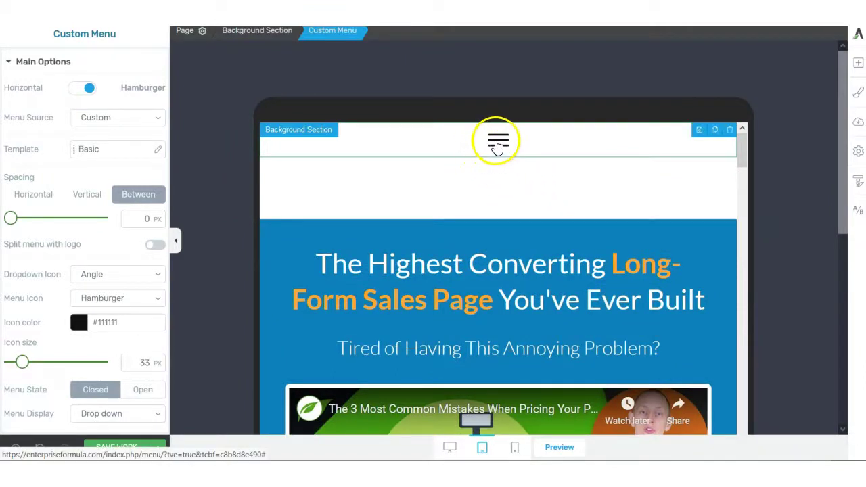
left_click(499, 148)
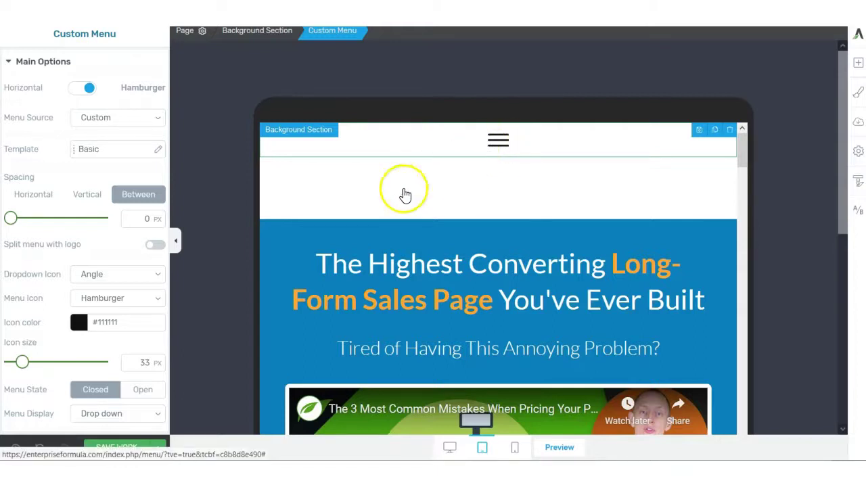
scroll(110, 275, "down", 1)
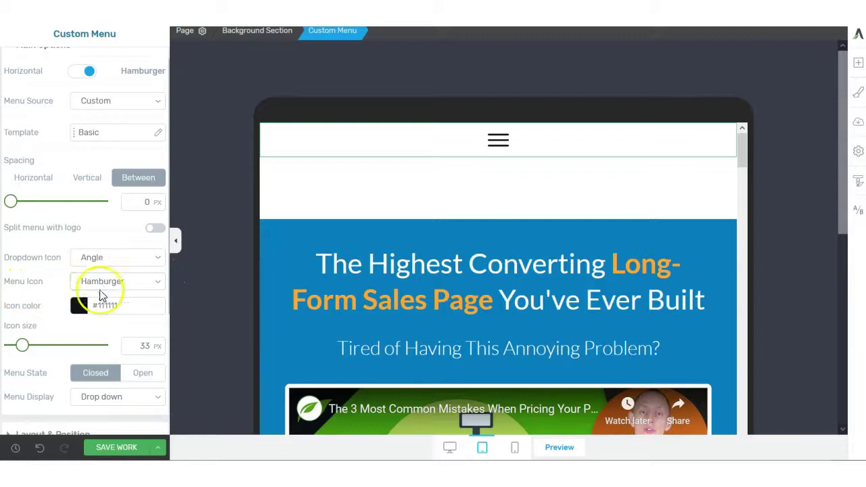
Step: Set the tablet menu icon to the Filled style and apply the red icon color #b43737
left_click(157, 283)
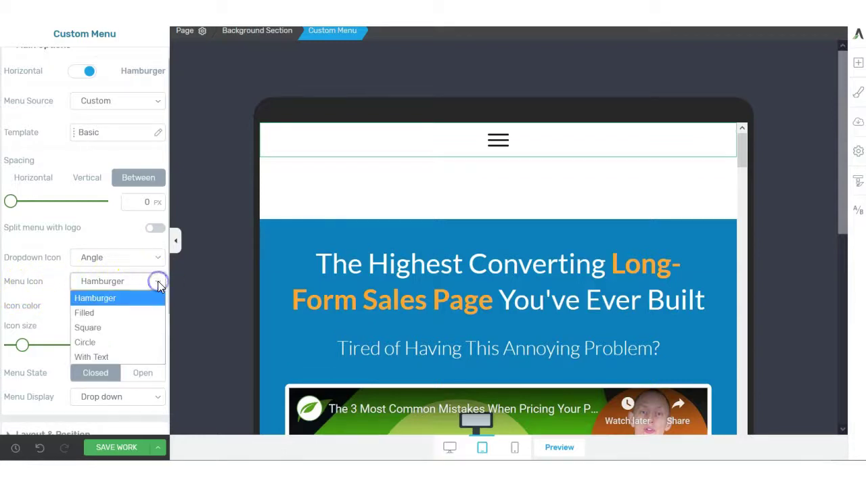
left_click(114, 312)
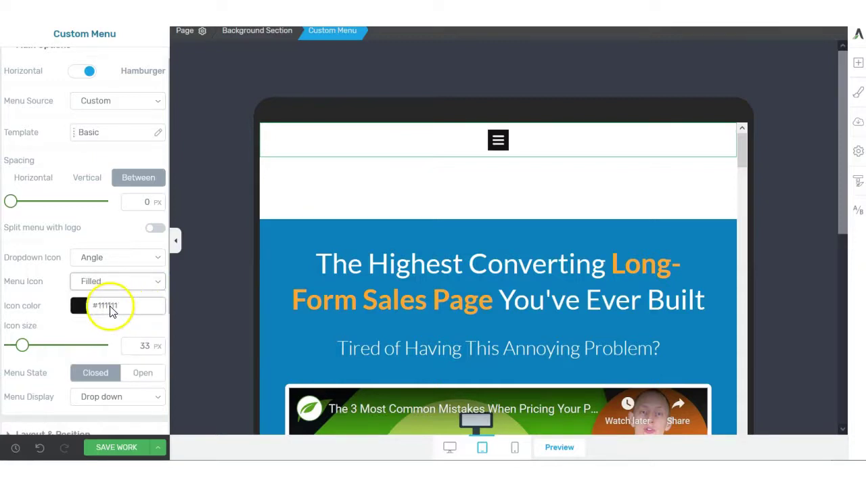
left_click(80, 307)
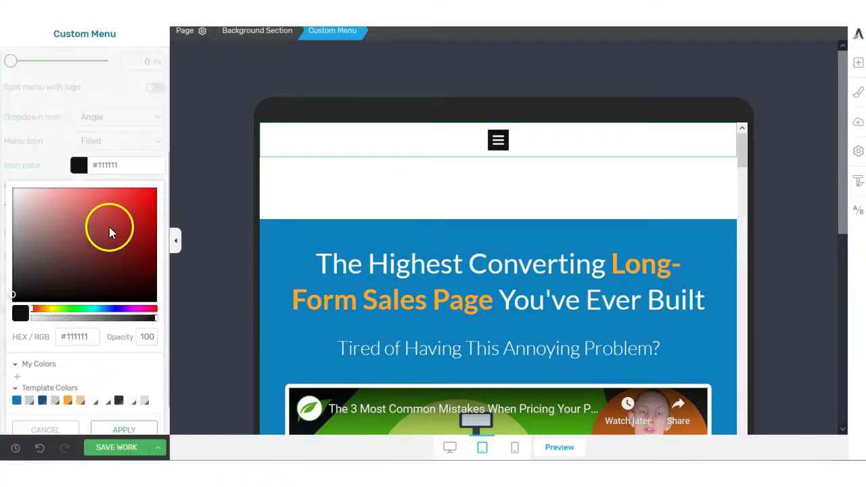
left_click(112, 221)
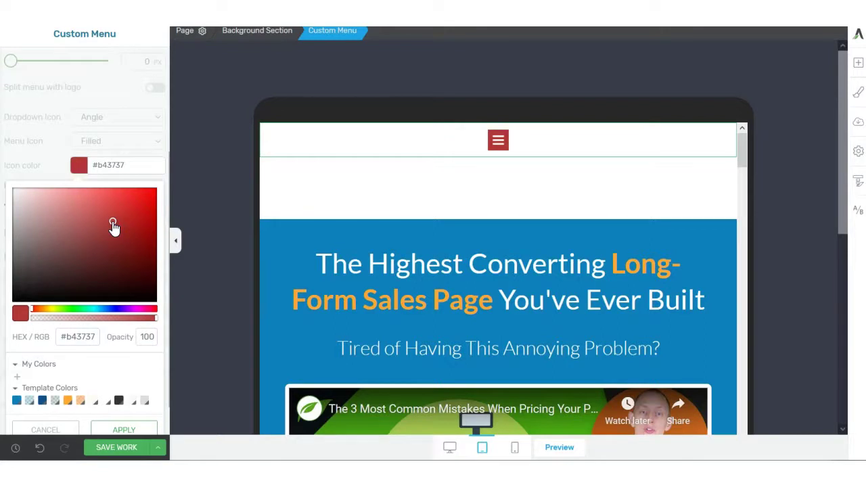
left_click(124, 429)
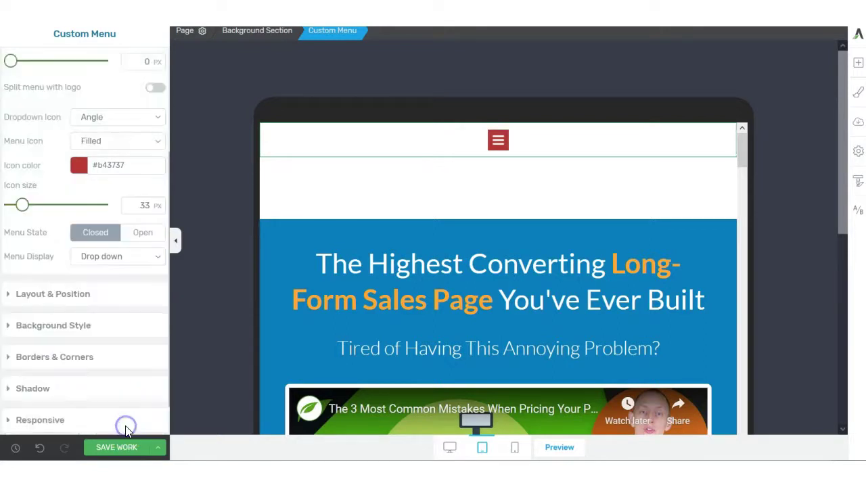
Step: Try the Square and then the Circle style for the tablet menu icon
scroll(115, 284, "up", 2)
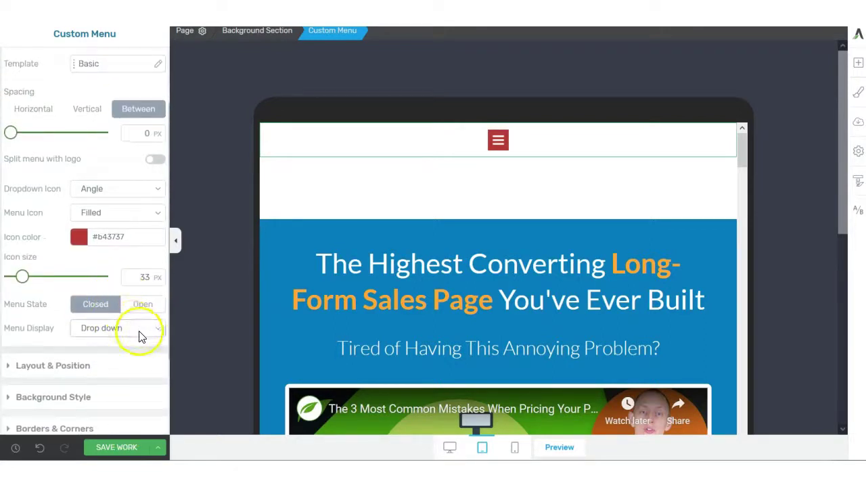
scroll(143, 291, "up", 2)
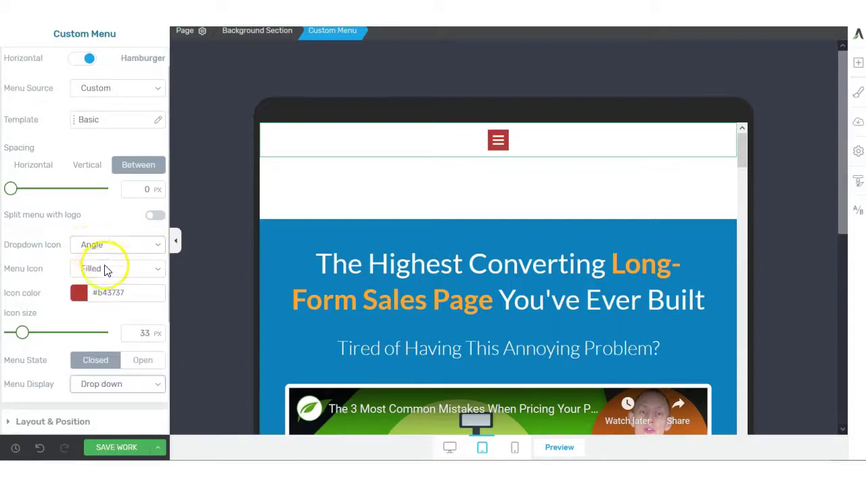
left_click(156, 272)
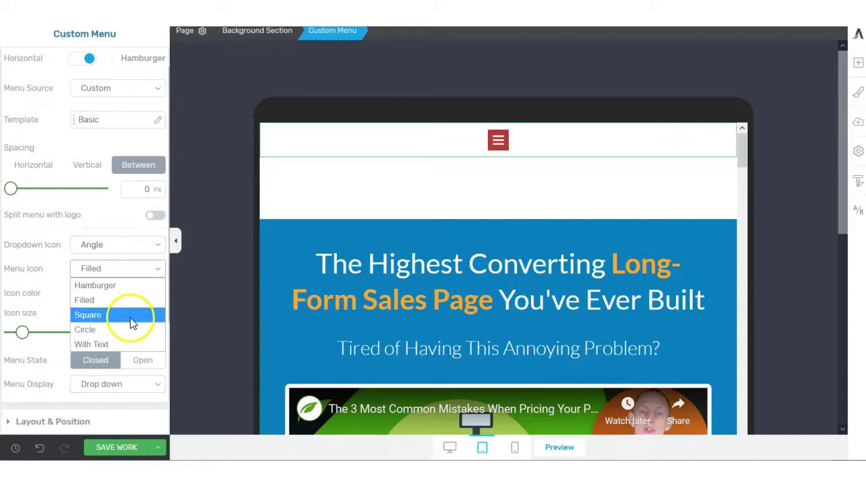
left_click(131, 318)
left_click(128, 268)
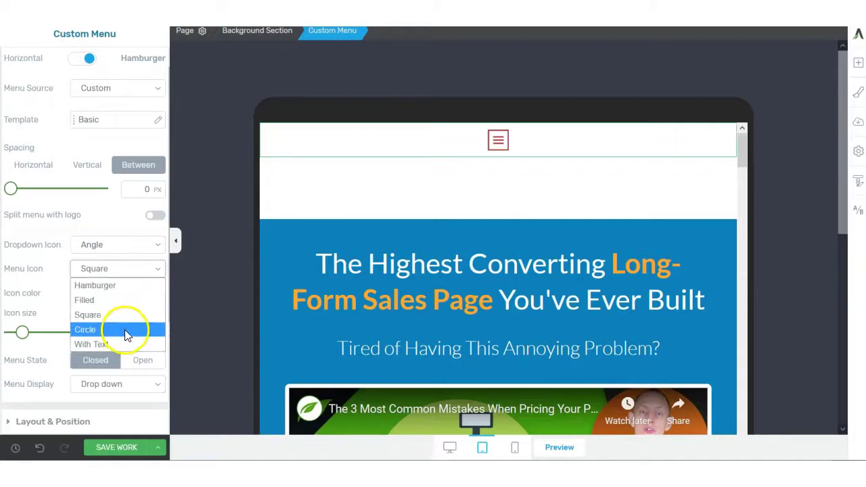
left_click(125, 330)
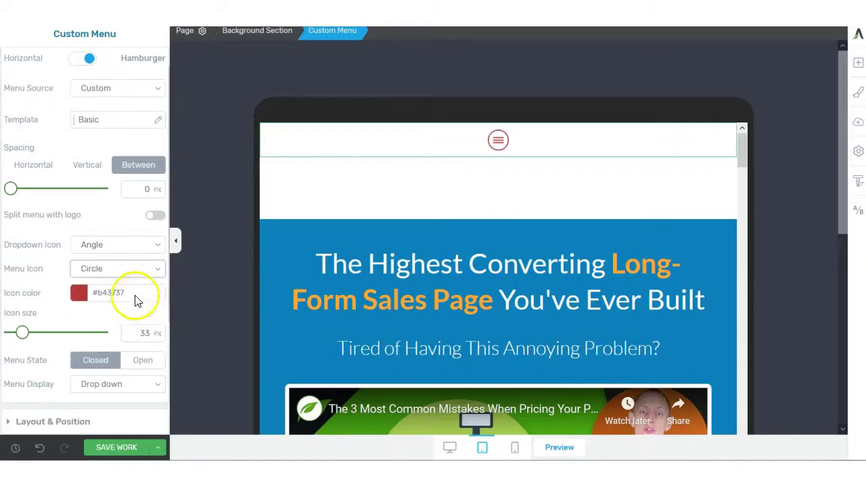
Step: Set the tablet menu icon to With Text and apply the dark icon color #210909
left_click(155, 269)
left_click(132, 343)
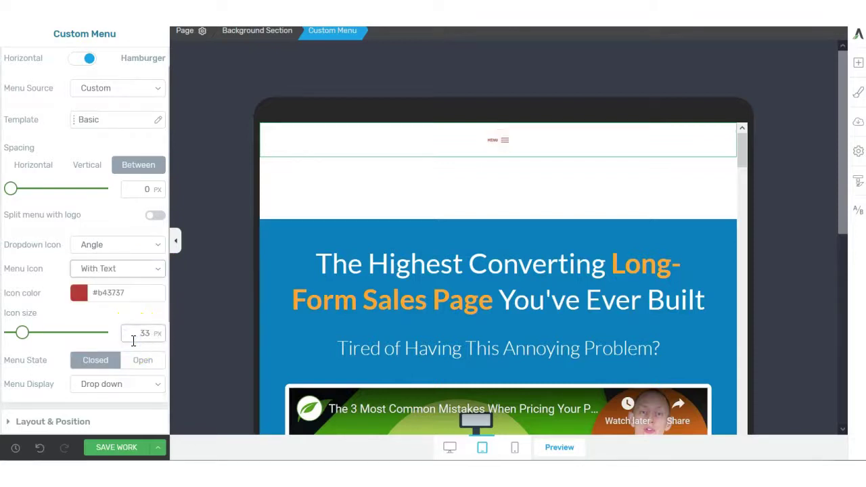
left_click(79, 292)
left_click(119, 289)
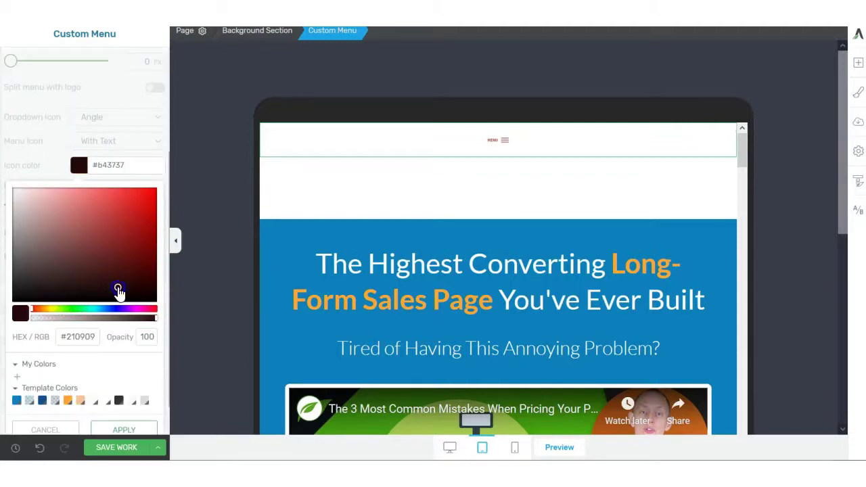
scroll(130, 244, "up", 3)
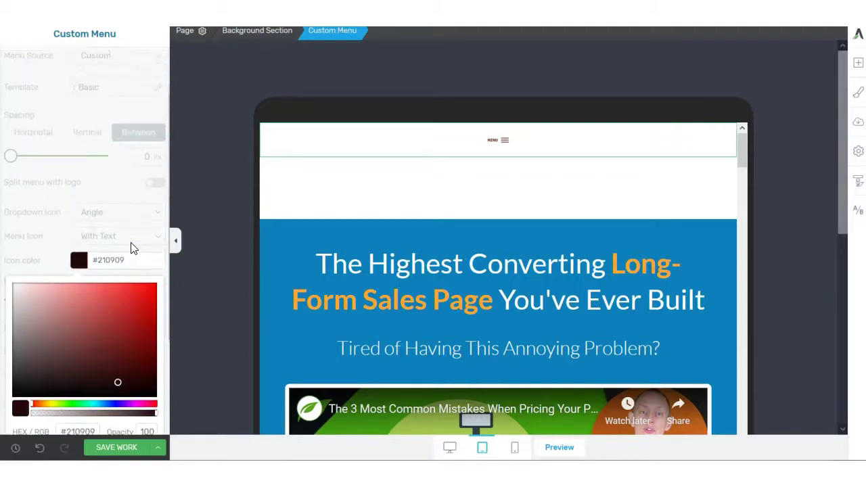
scroll(120, 357, "down", 4)
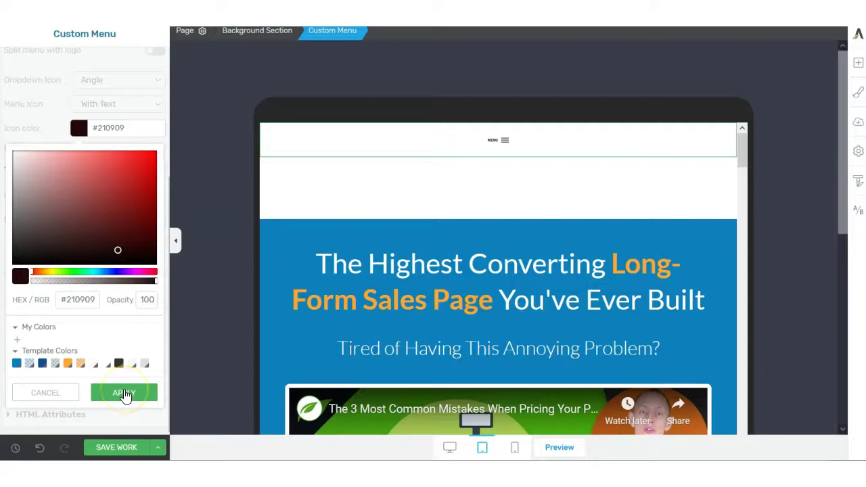
left_click(123, 392)
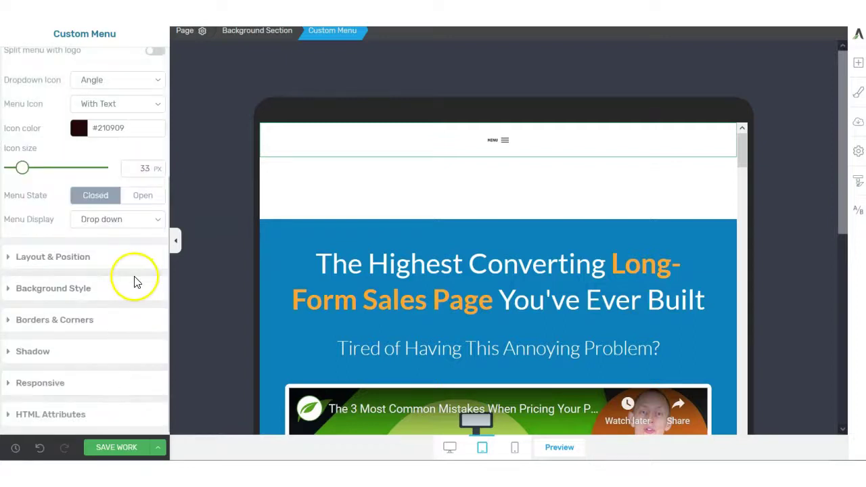
Step: Switch the tablet hamburger menu's state to Open
scroll(135, 280, "up", 2)
scroll(136, 283, "down", 2)
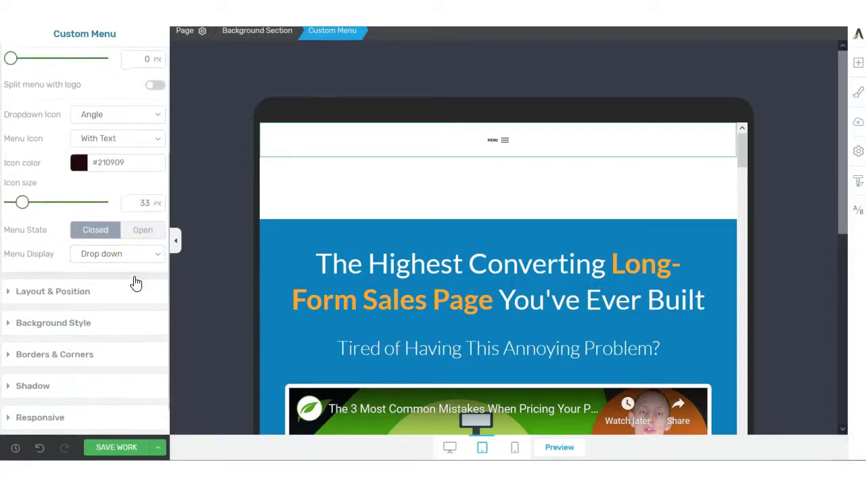
scroll(135, 282, "up", 4)
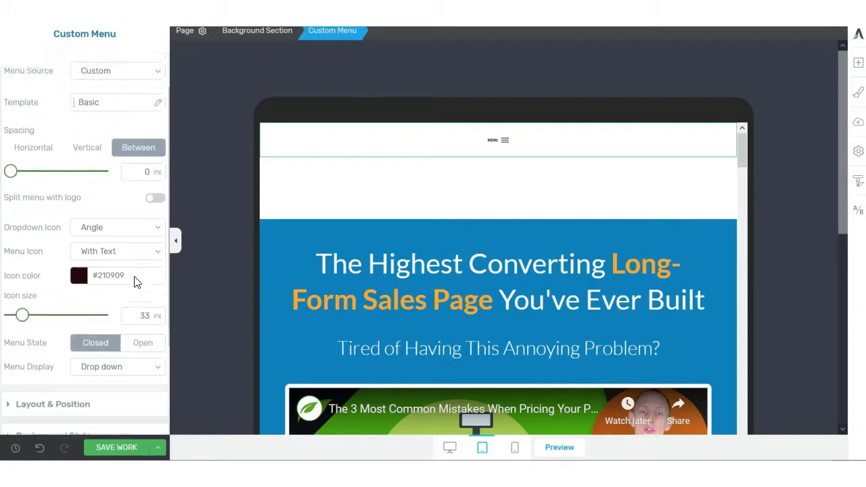
scroll(58, 210, "down", 4)
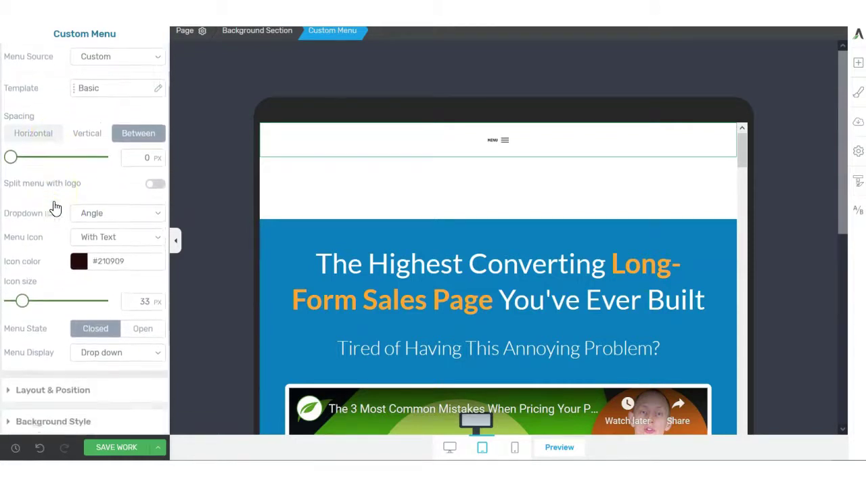
left_click(142, 216)
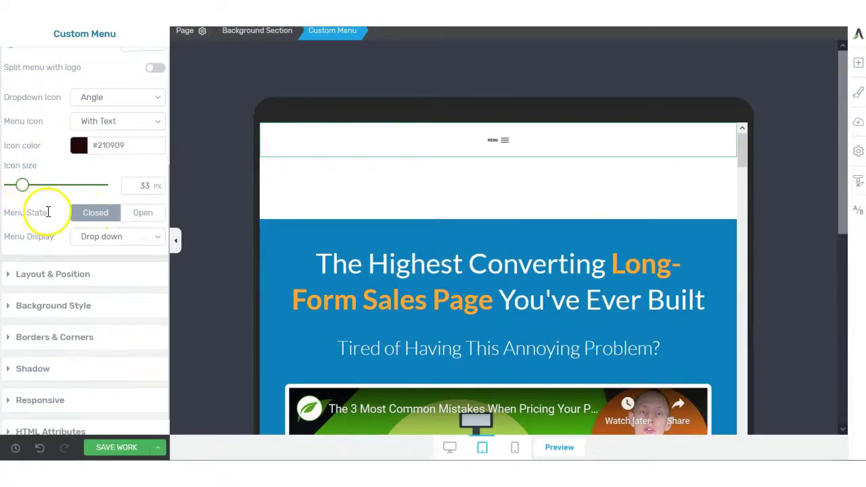
left_click(144, 216)
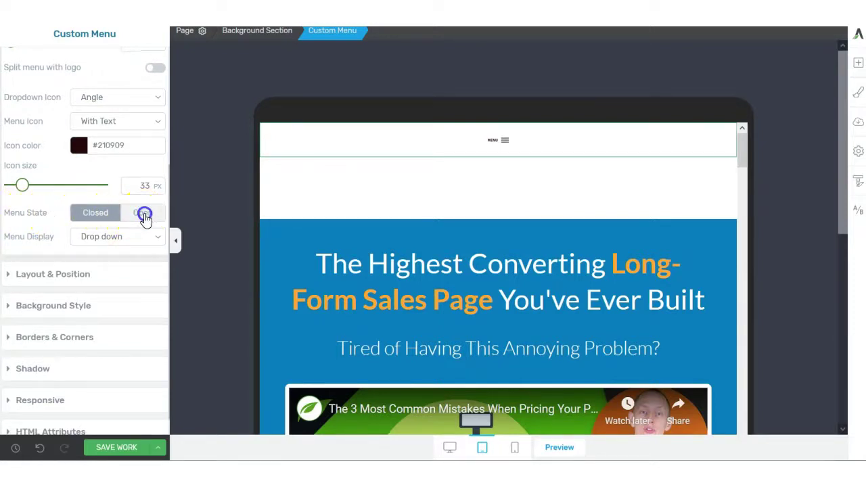